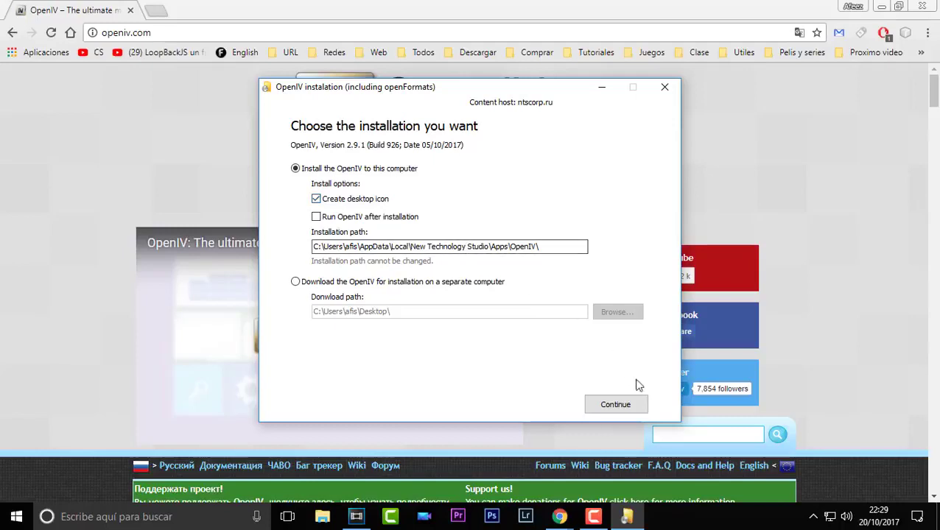
# Install OpenIV to this computer with a desktop icon, accept the download, and close the finished installer.
pyautogui.click(643, 406)
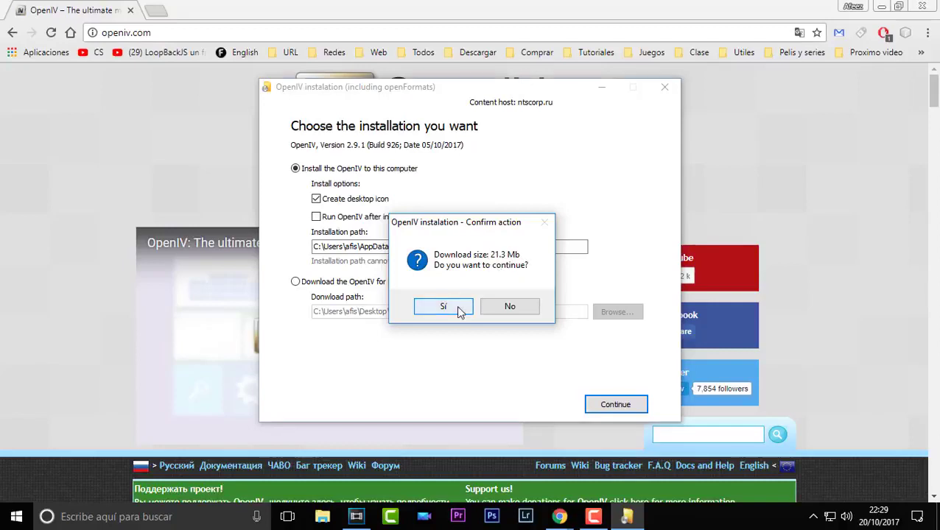
pyautogui.click(432, 306)
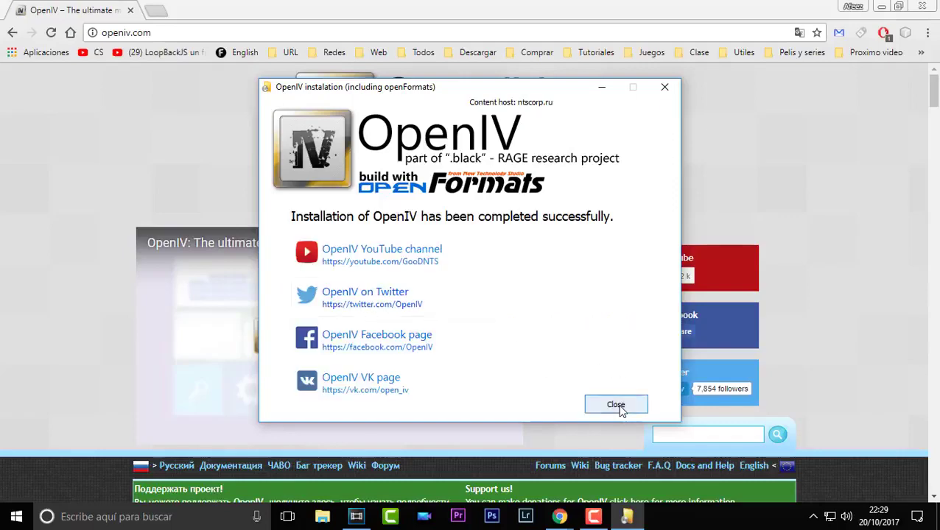
pyautogui.click(617, 407)
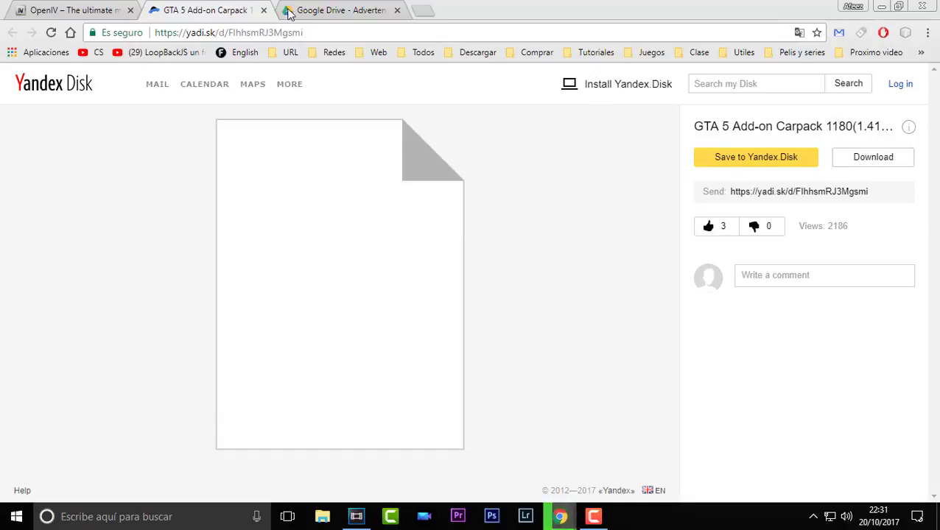
pyautogui.click(324, 10)
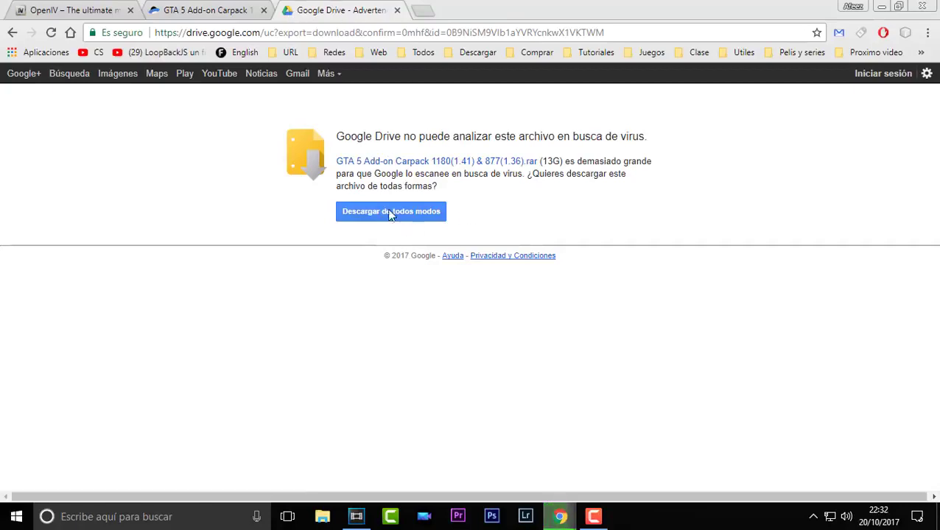
pyautogui.click(179, 10)
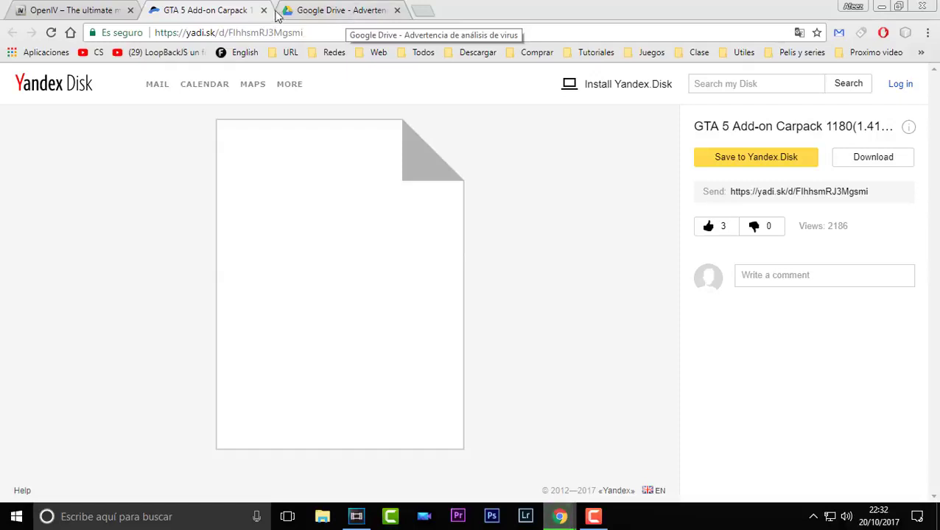
pyautogui.click(299, 15)
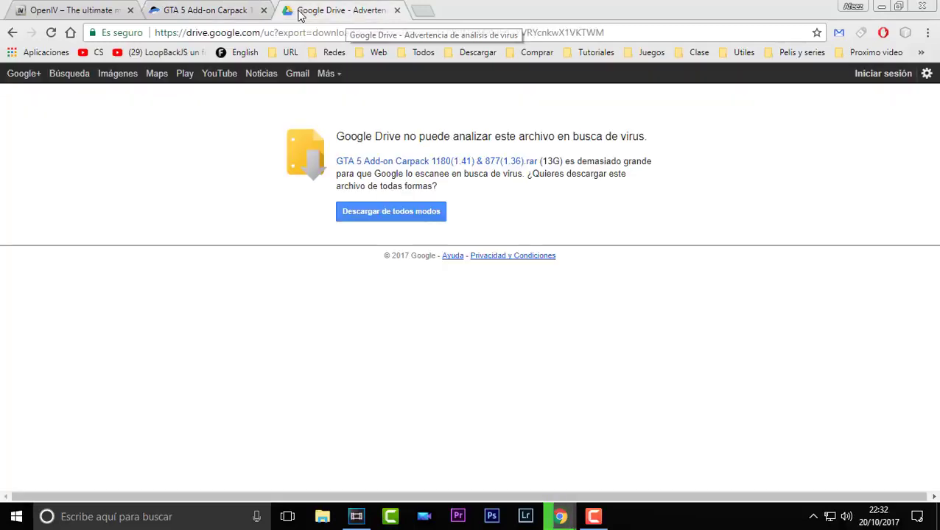
pyautogui.click(409, 211)
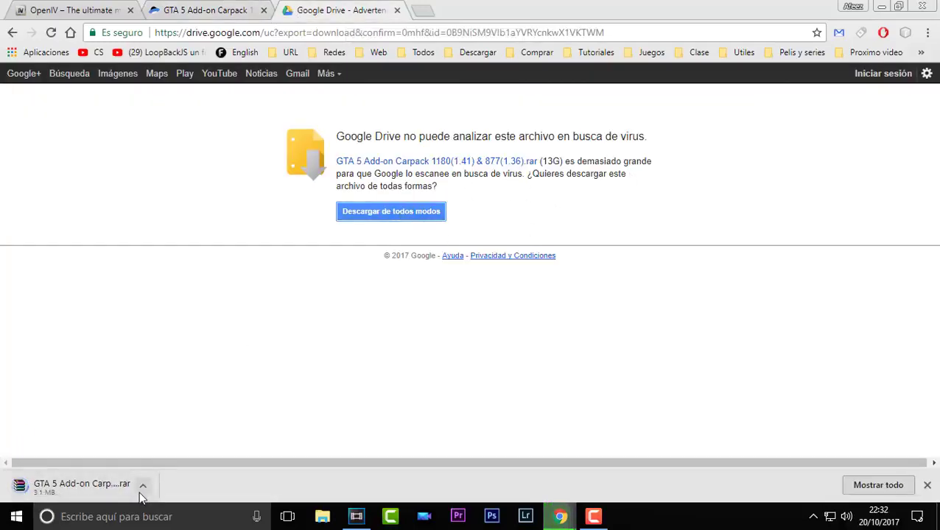
pyautogui.click(139, 486)
pyautogui.click(148, 465)
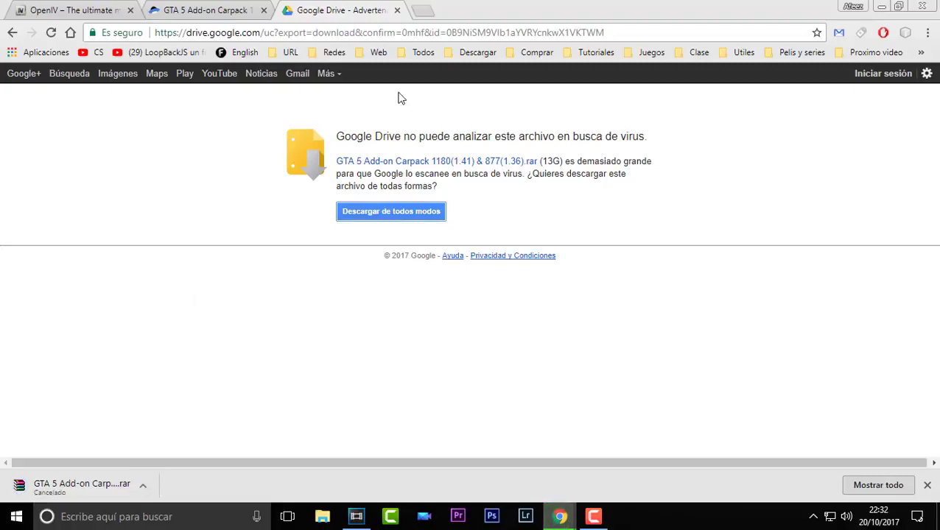
# Add the GTA 5 Add-on Carpack 1180(1.41) & 877(1.36) torrent in BitTorrent with all files included, saving to D:\Descargas\.
pyautogui.click(228, 10)
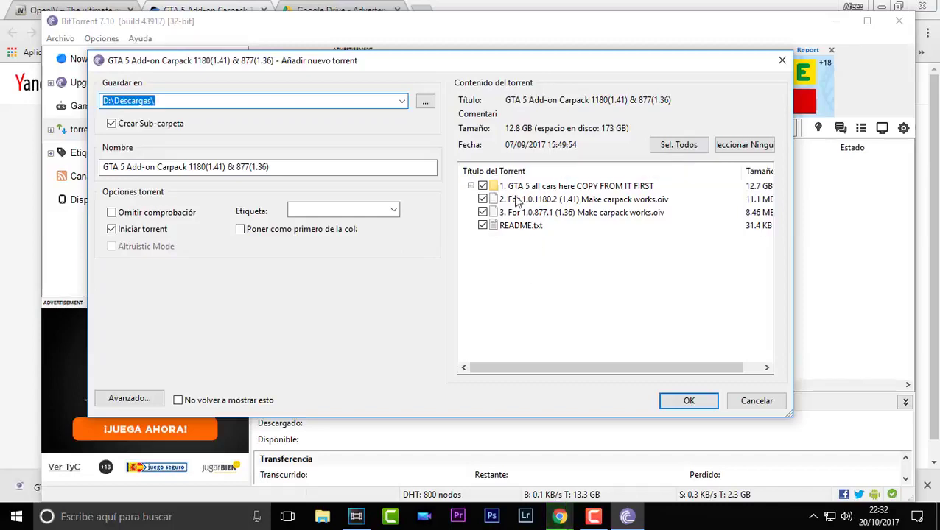
pyautogui.click(472, 186)
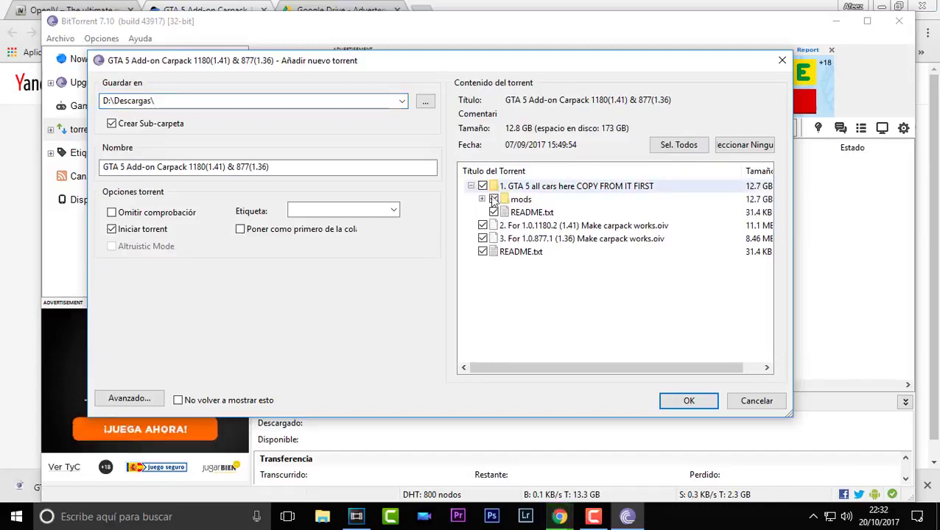
pyautogui.moveTo(525, 288); pyautogui.dragTo(485, 228)
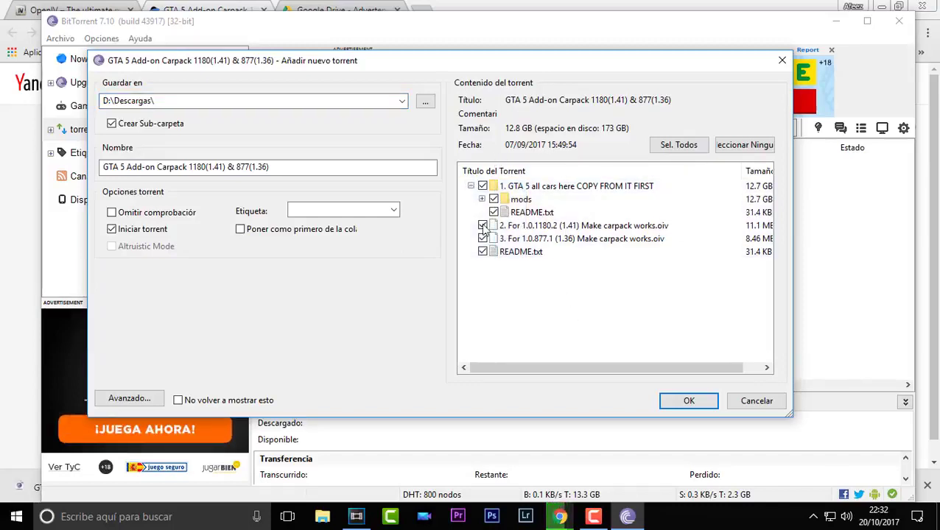
pyautogui.moveTo(579, 304); pyautogui.dragTo(508, 131)
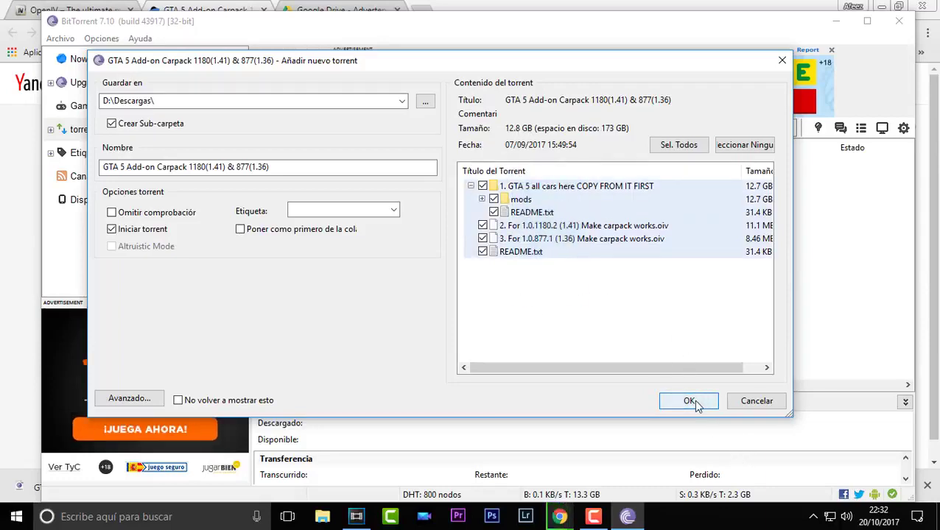
pyautogui.click(221, 101)
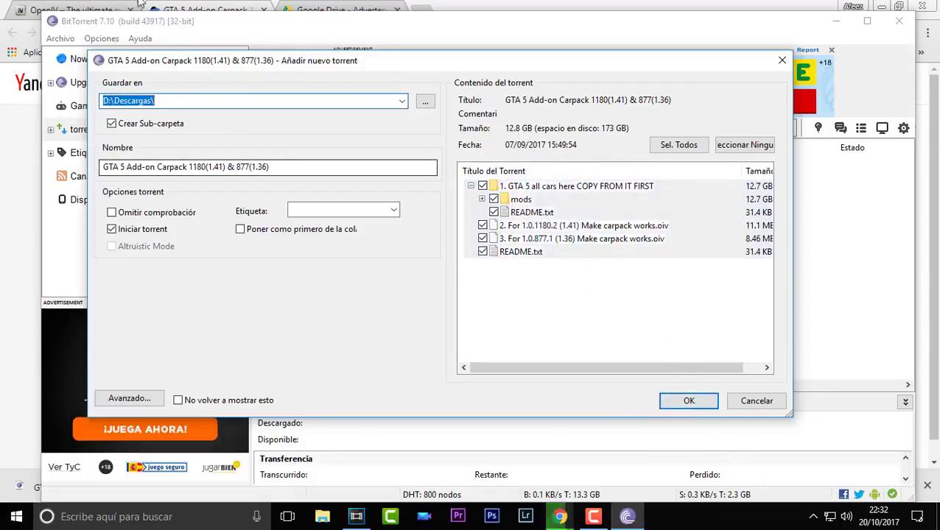
pyautogui.click(684, 401)
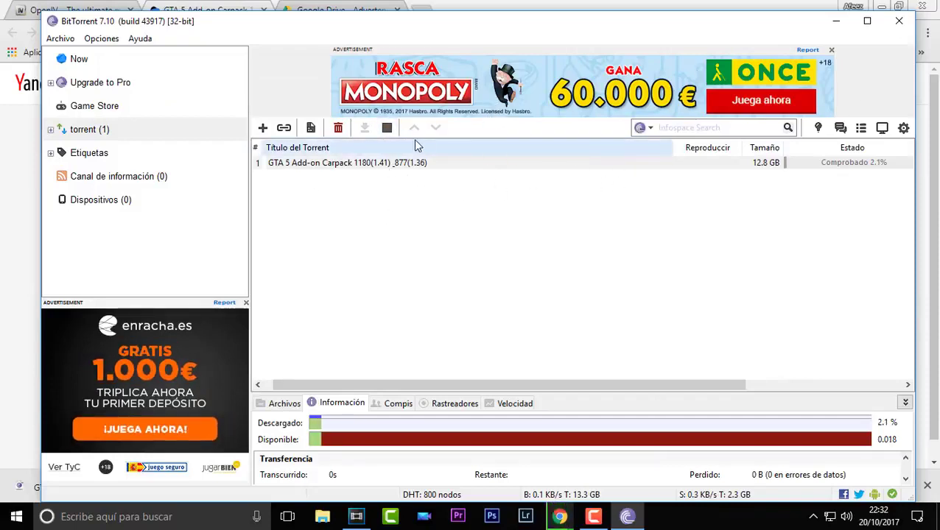
# Open the folder containing the GTA 5 Add-on Carpack torrent files.
pyautogui.rightClick(405, 160)
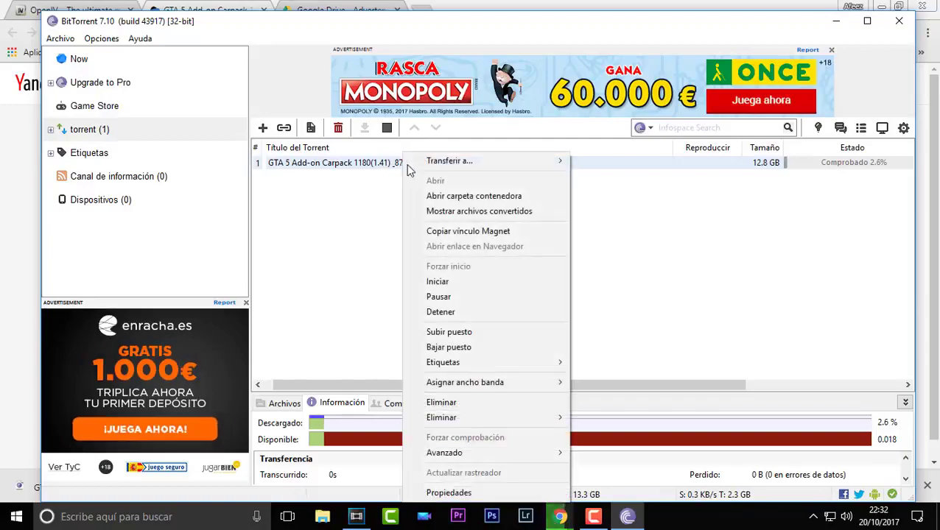
pyautogui.click(414, 196)
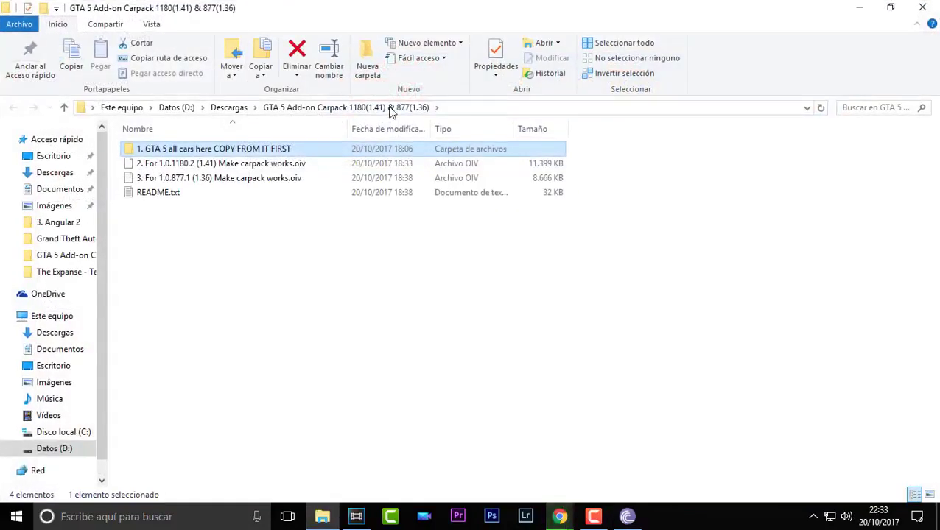
pyautogui.moveTo(425, 28); pyautogui.dragTo(330, 1)
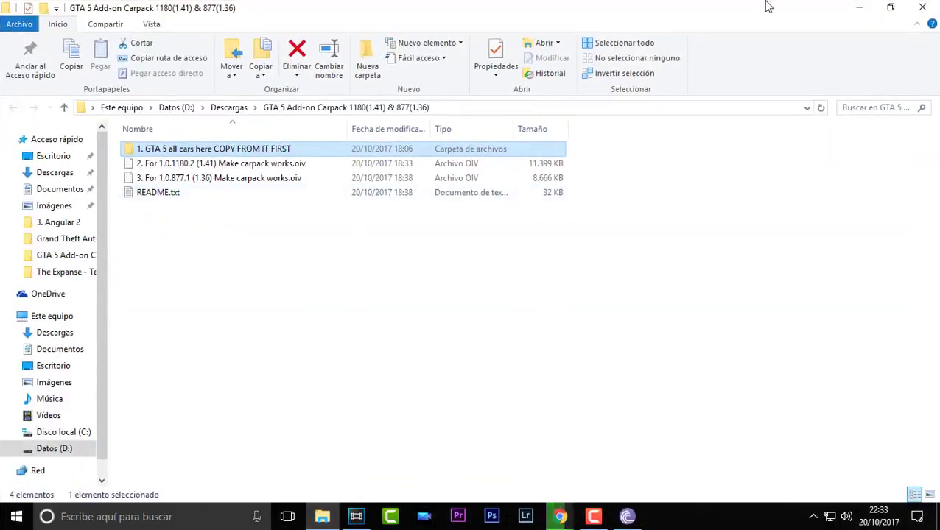
pyautogui.doubleClick(715, 13)
pyautogui.doubleClick(749, 25)
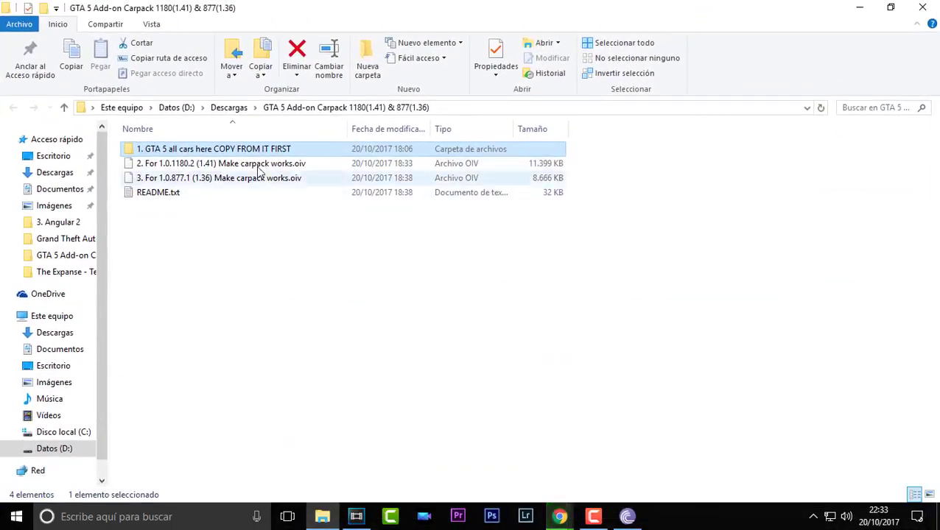
# Examine the car folders in mods\update\x64\dlcpacks inside the "1. GTA 5 all cars here COPY FROM IT FIRST" folder.
pyautogui.doubleClick(227, 154)
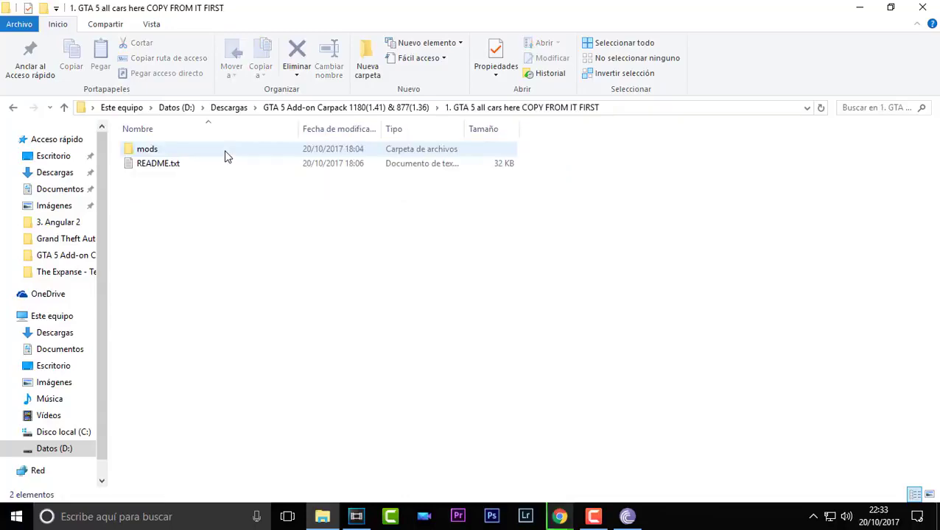
pyautogui.doubleClick(171, 155)
pyautogui.doubleClick(168, 153)
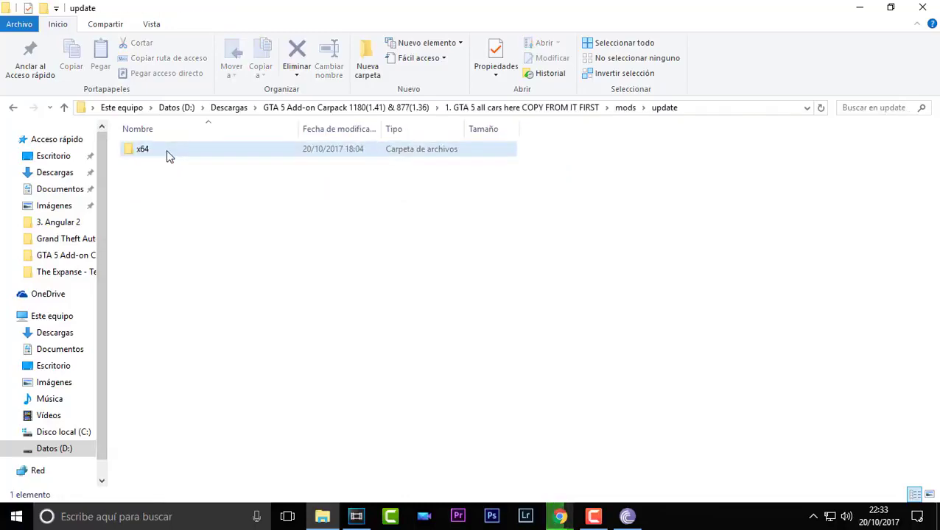
pyautogui.doubleClick(168, 153)
pyautogui.doubleClick(168, 154)
pyautogui.click(168, 151)
pyautogui.scroll(-15, 539, 184)
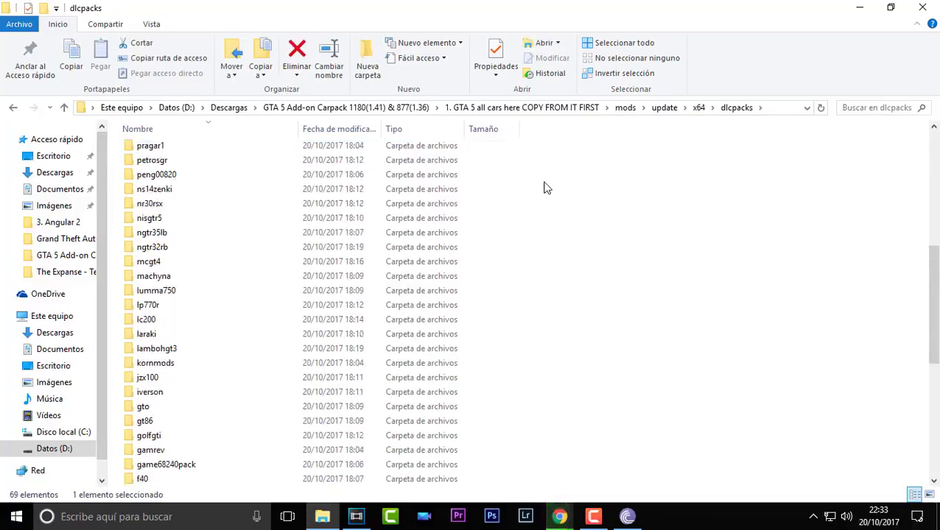
pyautogui.moveTo(547, 484); pyautogui.dragTo(83, 6)
pyautogui.click(359, 210)
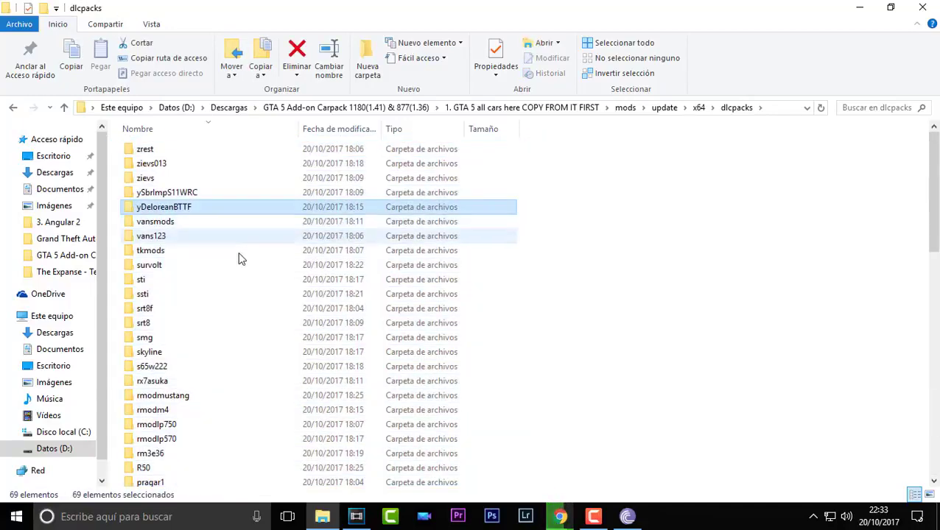
pyautogui.scroll(-10, 241, 262)
# Check the size of dlc.rpf in the gamrev folder and return to the main carpack folder.
pyautogui.doubleClick(190, 319)
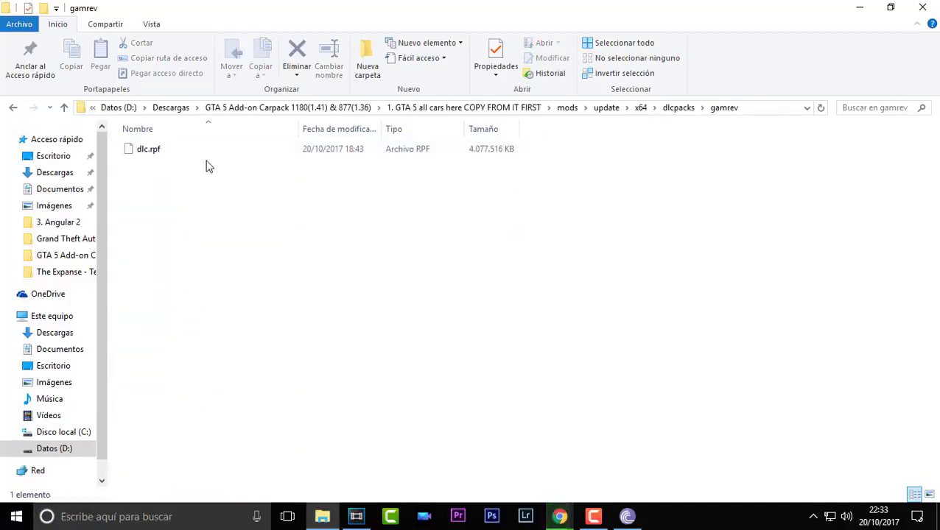
pyautogui.click(269, 153)
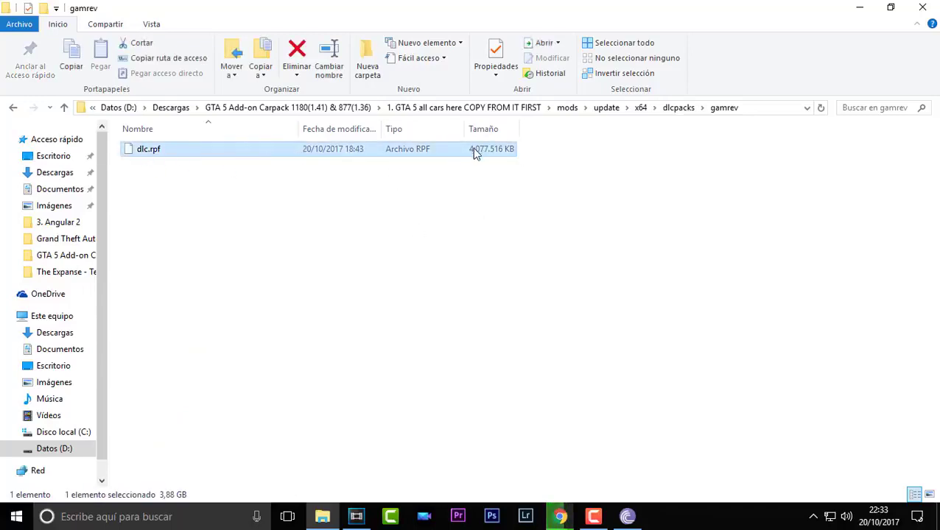
pyautogui.click(13, 109)
pyautogui.click(14, 109)
pyautogui.click(15, 109)
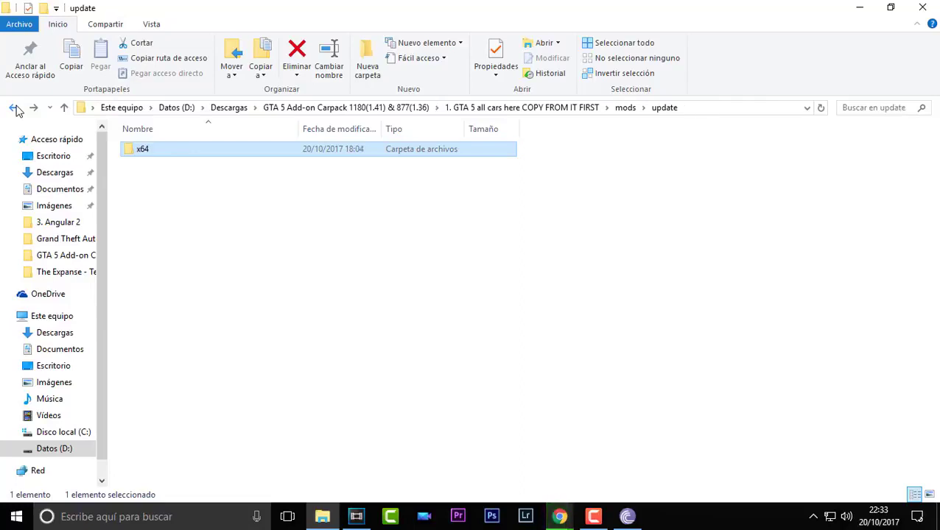
pyautogui.click(14, 108)
pyautogui.click(10, 109)
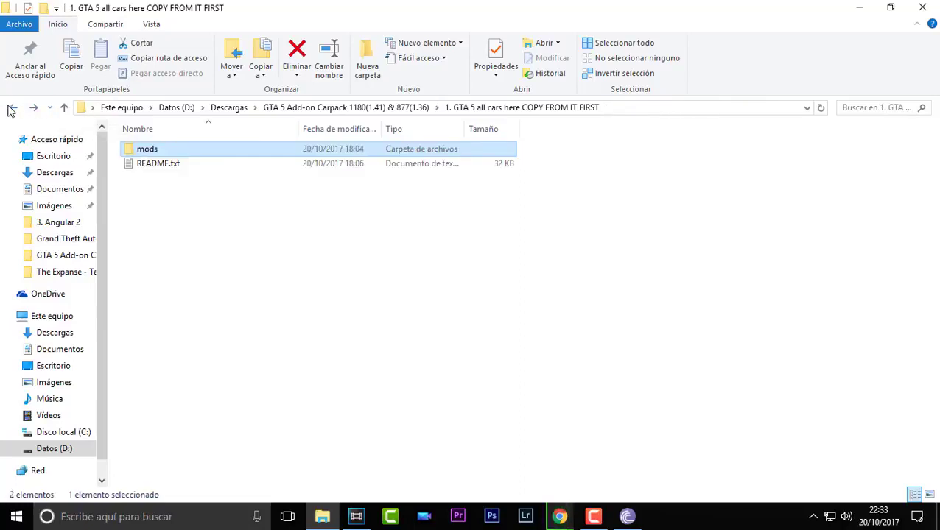
pyautogui.click(11, 109)
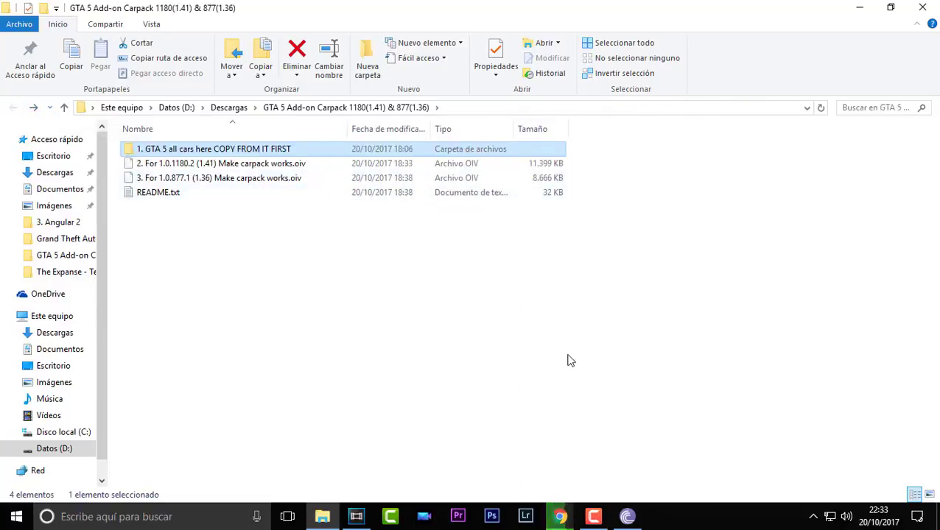
# Launch OpenIV and choose Grand Theft Auto V for Windows.
pyautogui.click(200, 519)
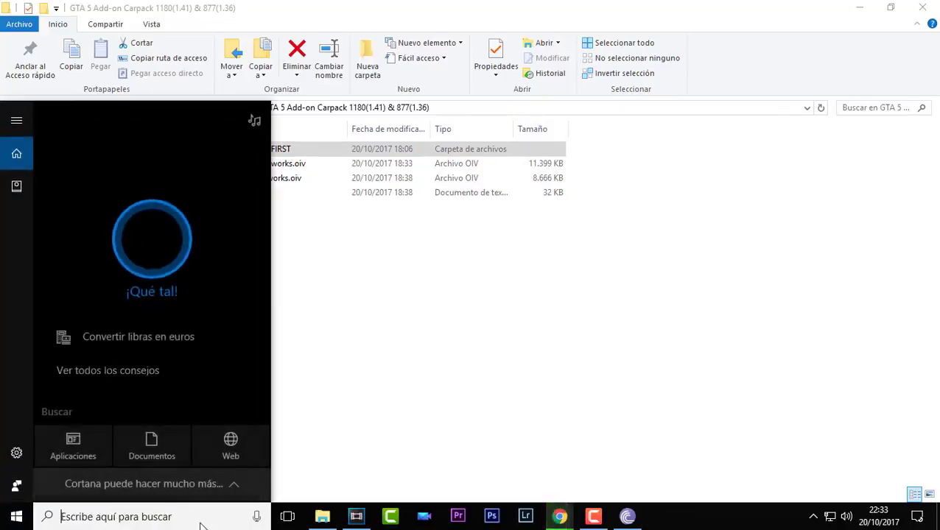
pyautogui.write('op')
pyautogui.press('Return')
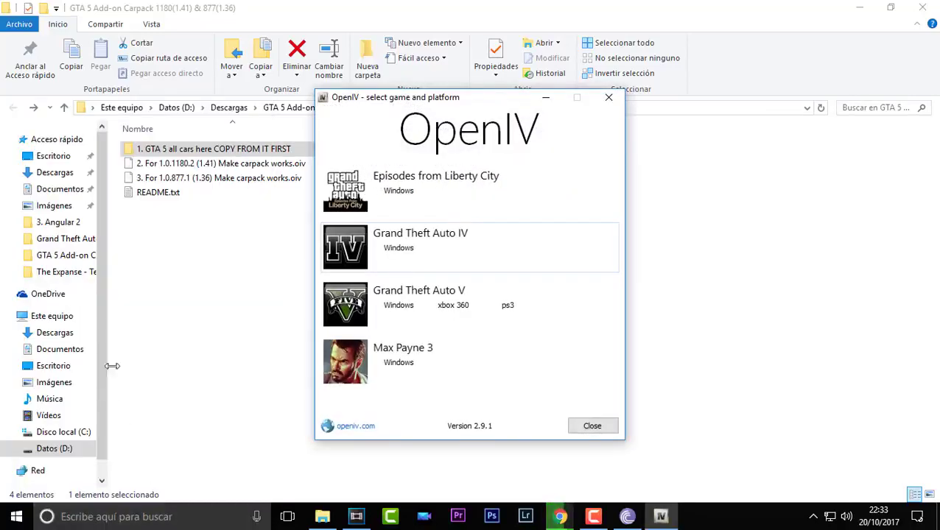
pyautogui.click(392, 311)
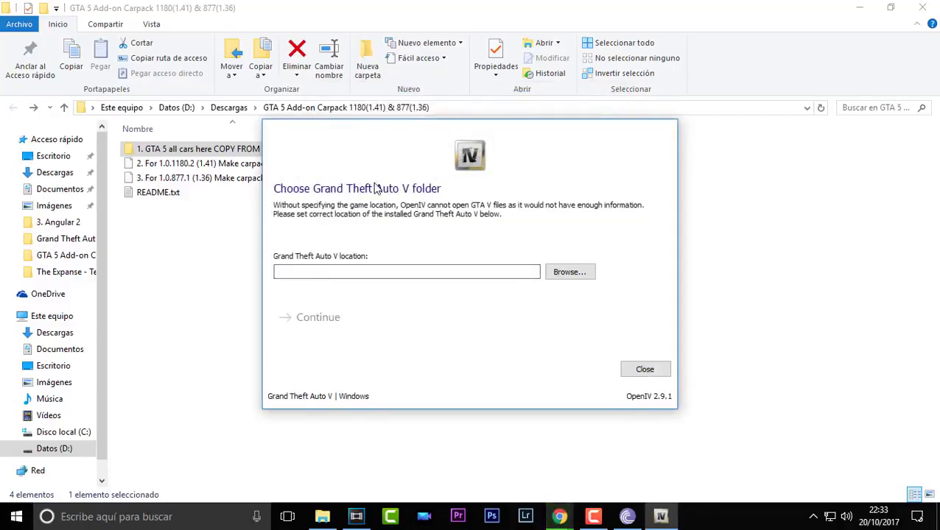
# Set the Grand Theft Auto V location to D:\Games\Grand Theft Auto V2 and move the dialog clear of the carpack files.
pyautogui.click(559, 273)
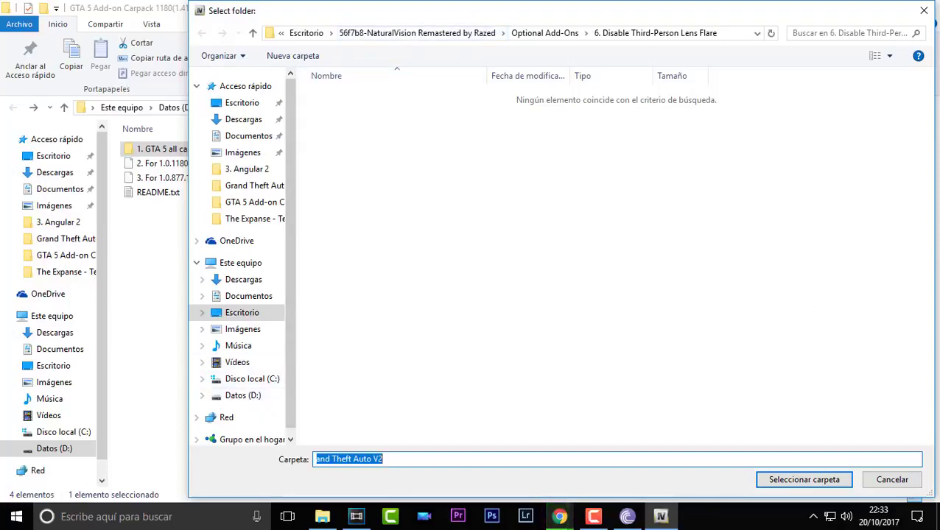
pyautogui.press('Return')
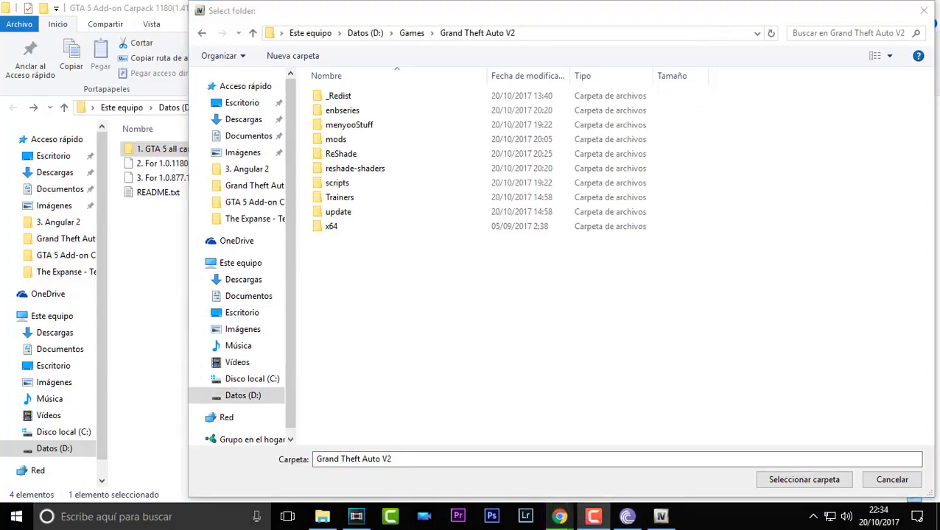
pyautogui.moveTo(549, 14); pyautogui.dragTo(515, 37)
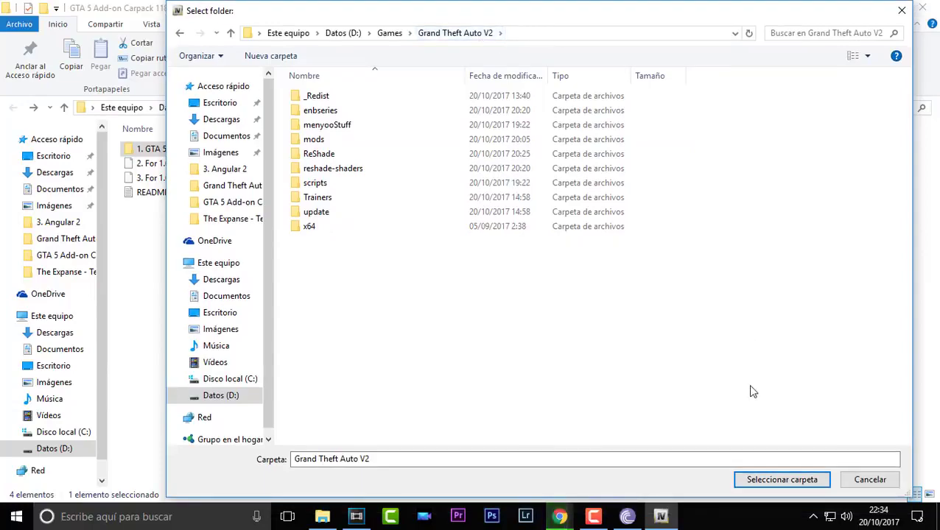
pyautogui.click(781, 479)
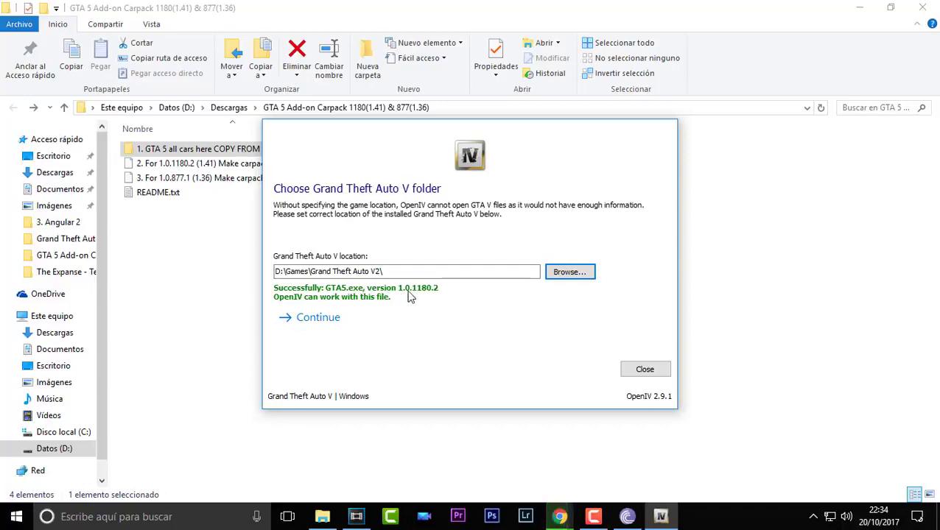
pyautogui.moveTo(367, 136); pyautogui.dragTo(555, 235)
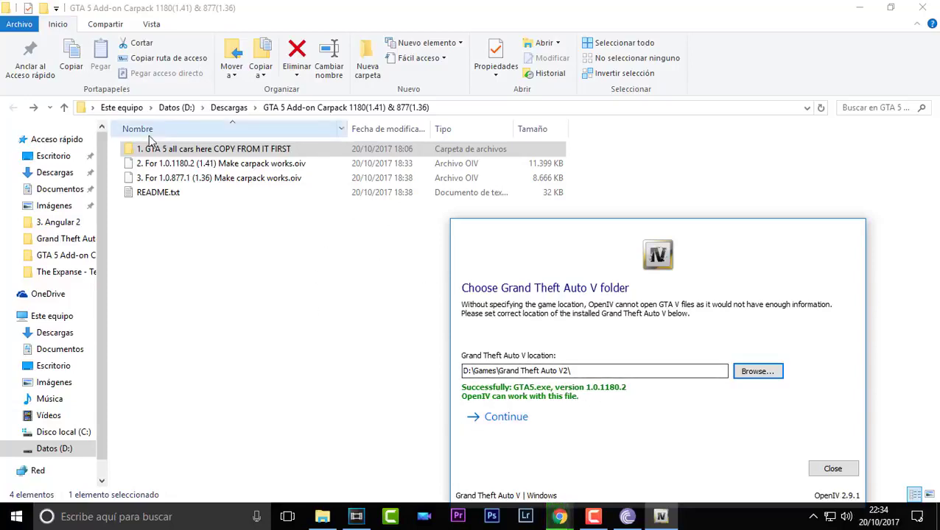
# Select the carpack's 1.0.1180.2 (1.41) OIV file, finish the OpenIV setup pages and maximize the GTA V window.
pyautogui.click(178, 163)
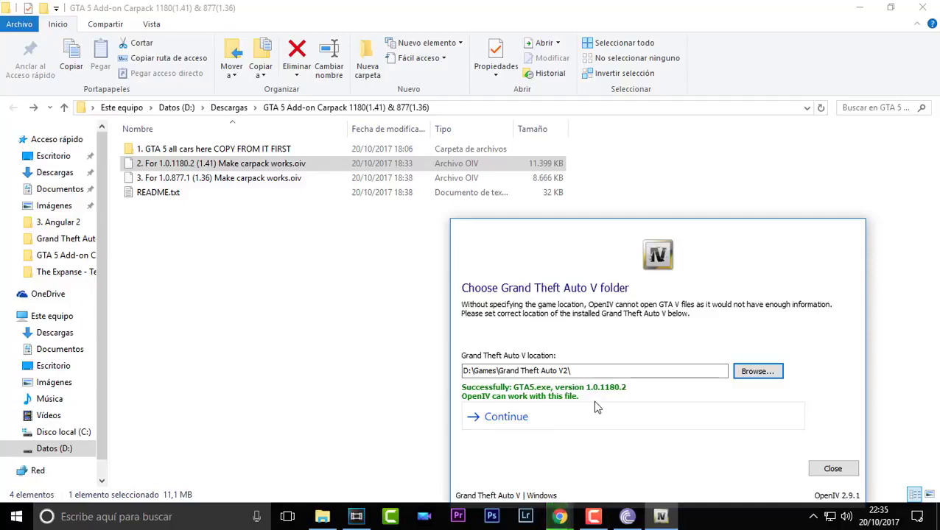
pyautogui.click(558, 419)
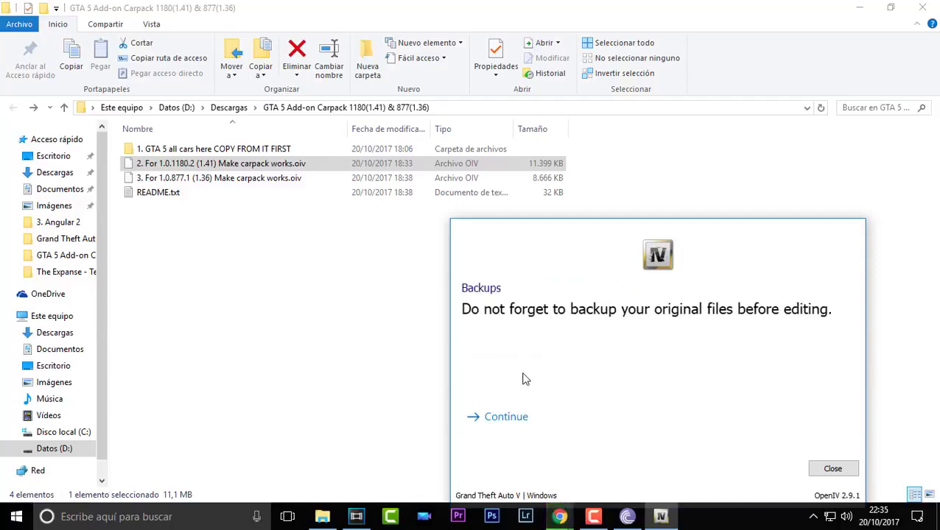
pyautogui.click(532, 426)
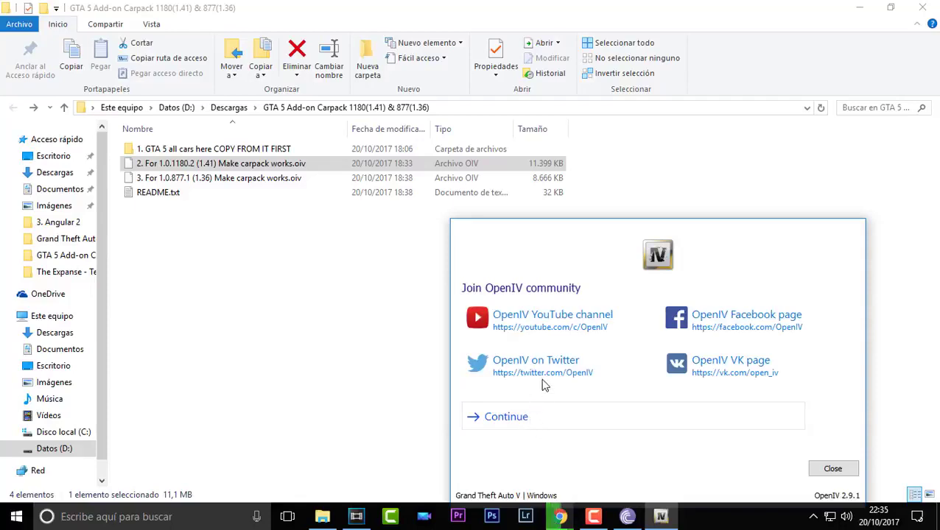
pyautogui.click(551, 416)
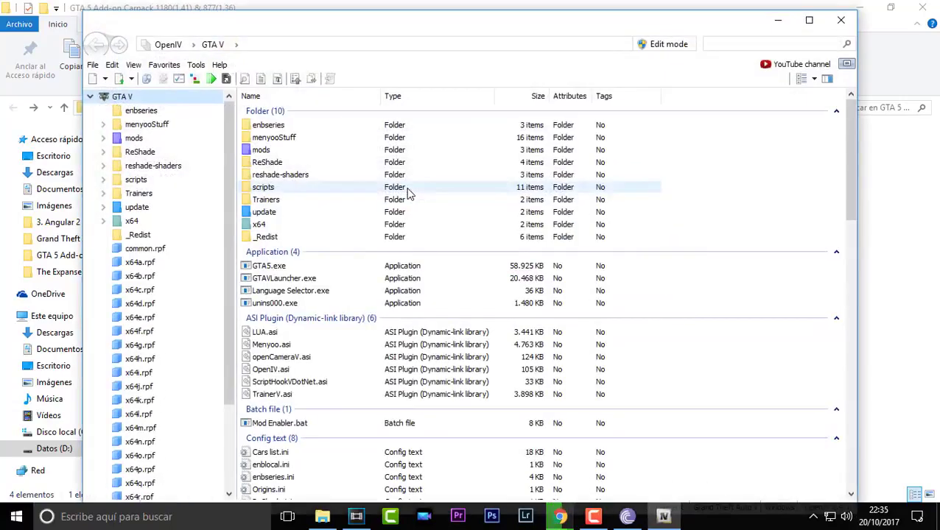
pyautogui.doubleClick(359, 27)
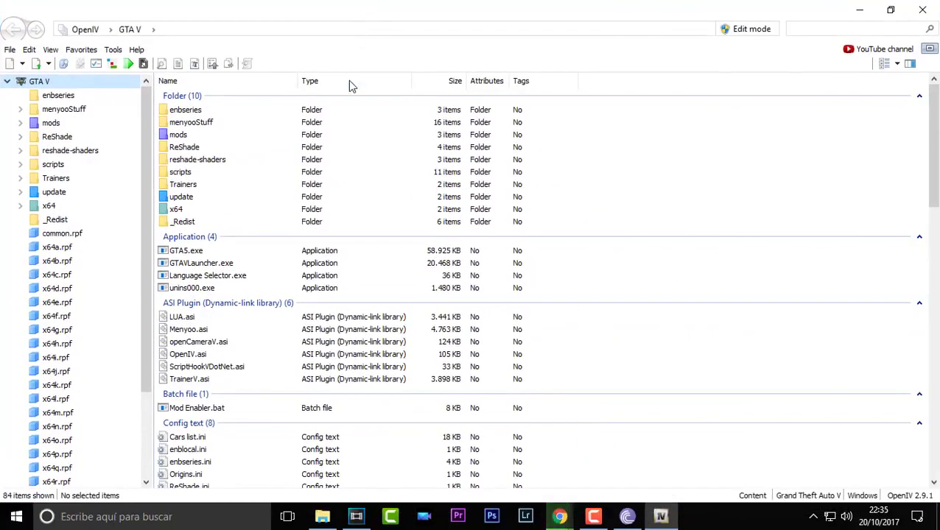
# Turn on edit mode for the GTA V files and accept the editing warning.
pyautogui.scroll(-3, 287, 184)
pyautogui.scroll(3, 281, 199)
pyautogui.click(737, 33)
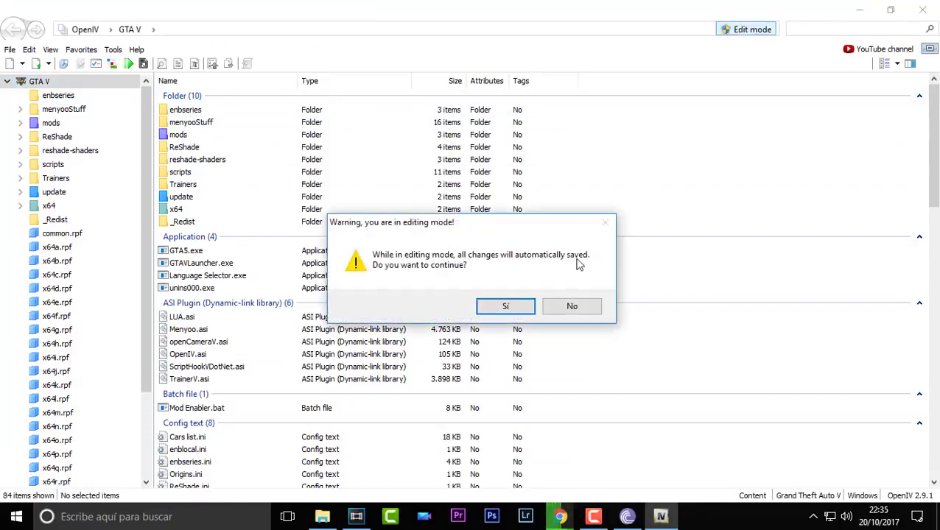
pyautogui.click(504, 307)
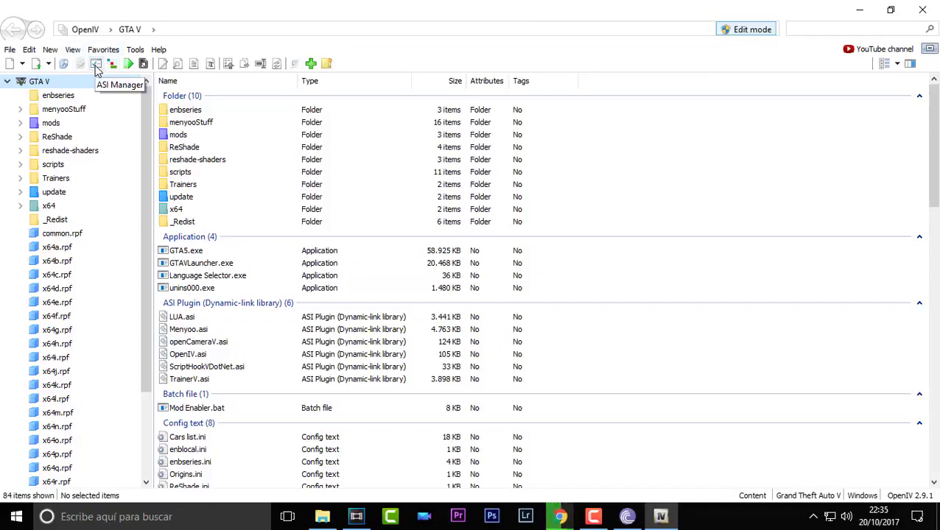
# Uninstall and reinstall ASI Loader and OpenIV.ASI in the ASI Manager, and close it.
pyautogui.click(95, 65)
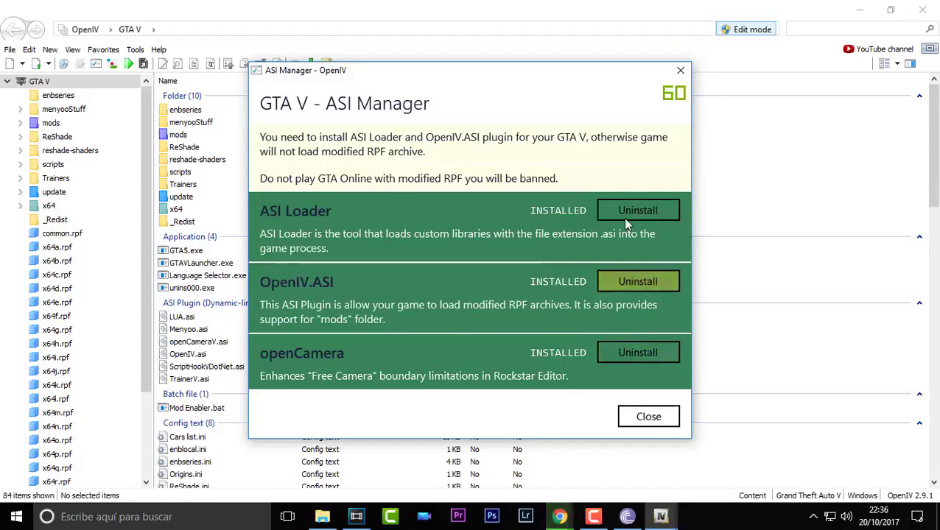
pyautogui.click(643, 417)
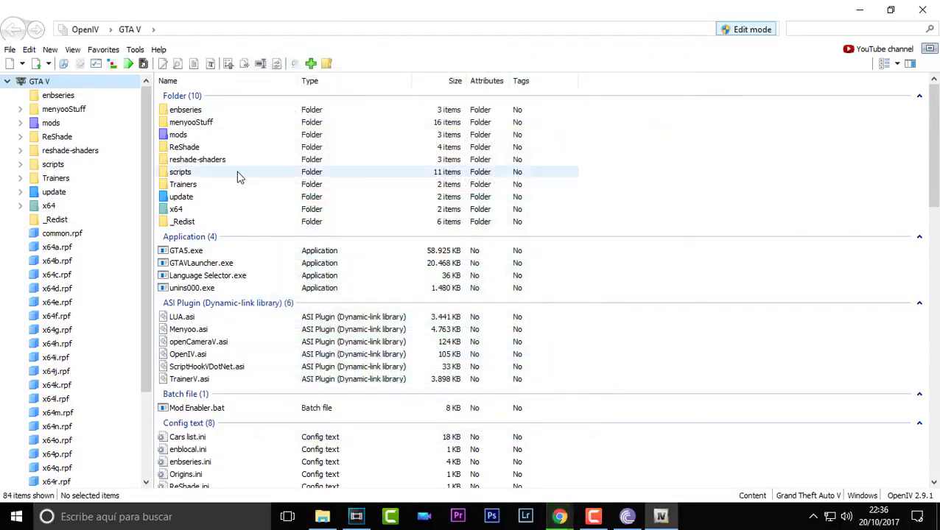
pyautogui.click(93, 65)
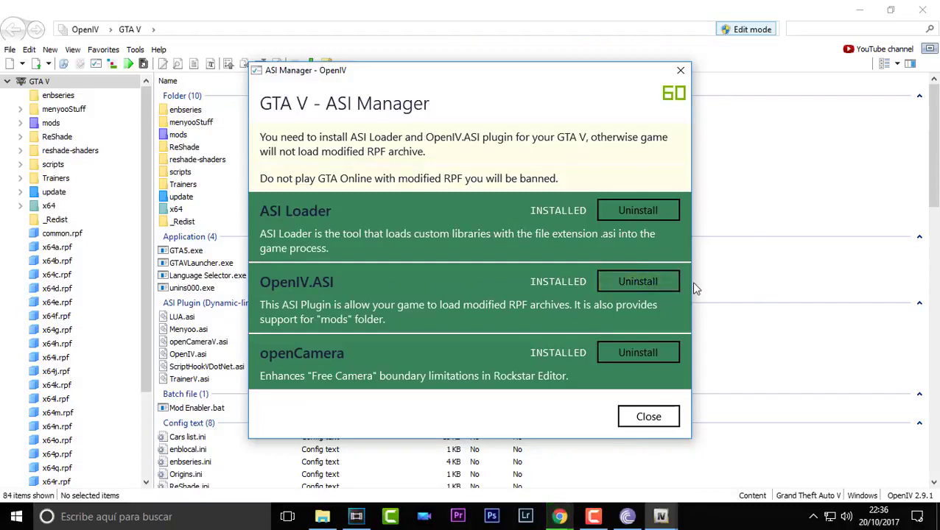
pyautogui.click(615, 285)
pyautogui.click(623, 211)
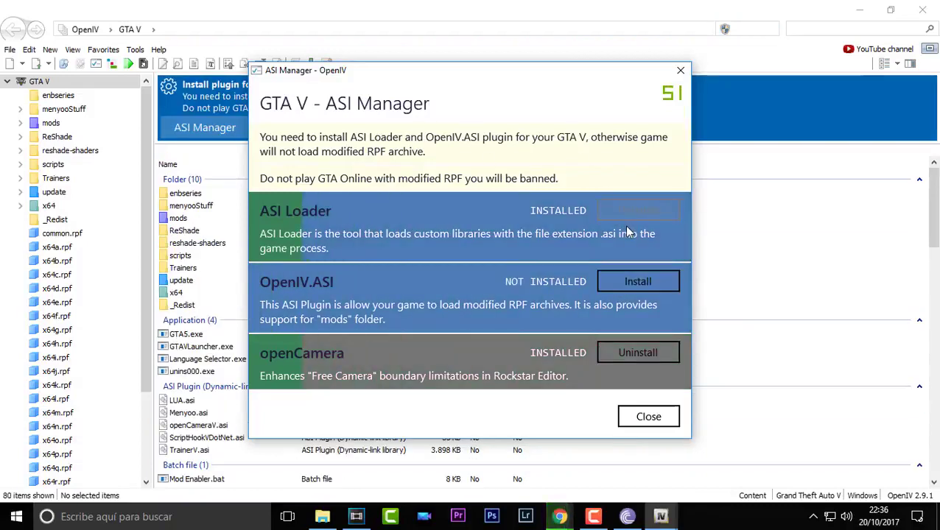
pyautogui.click(624, 281)
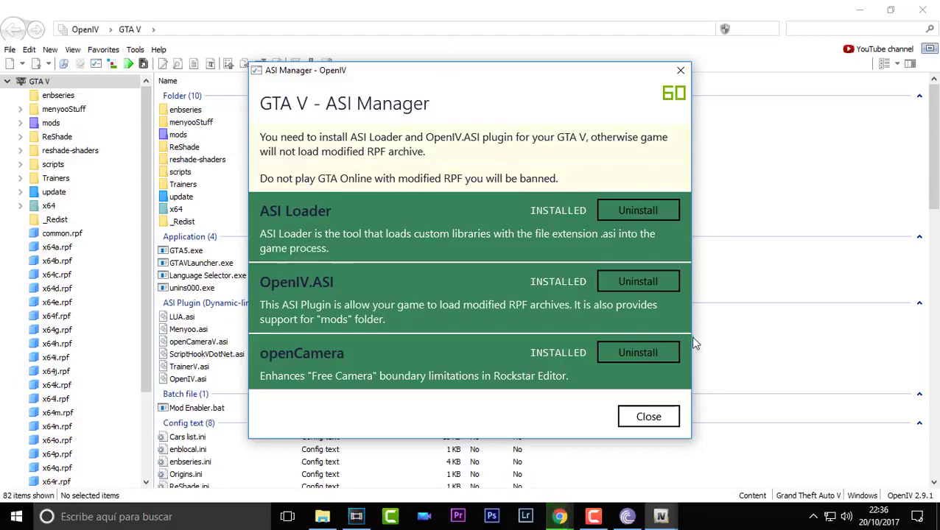
pyautogui.click(649, 417)
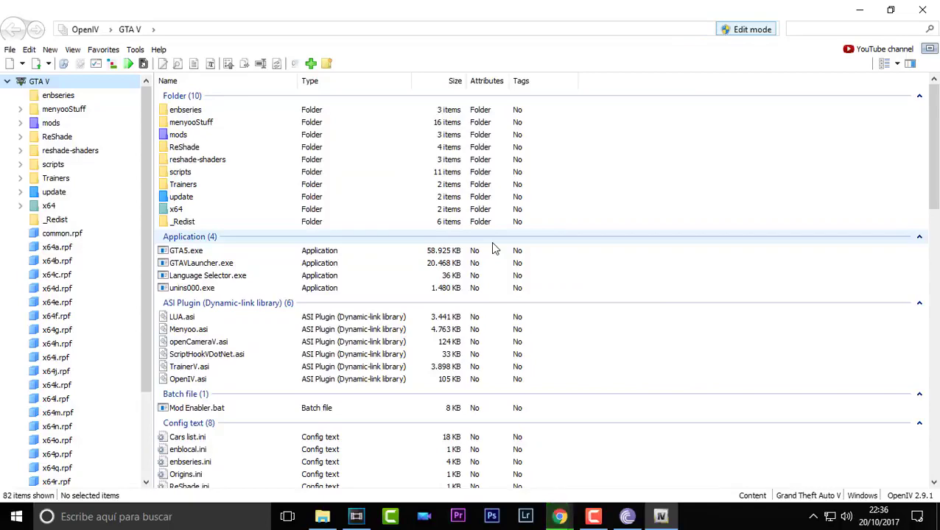
pyautogui.scroll(-3, 259, 184)
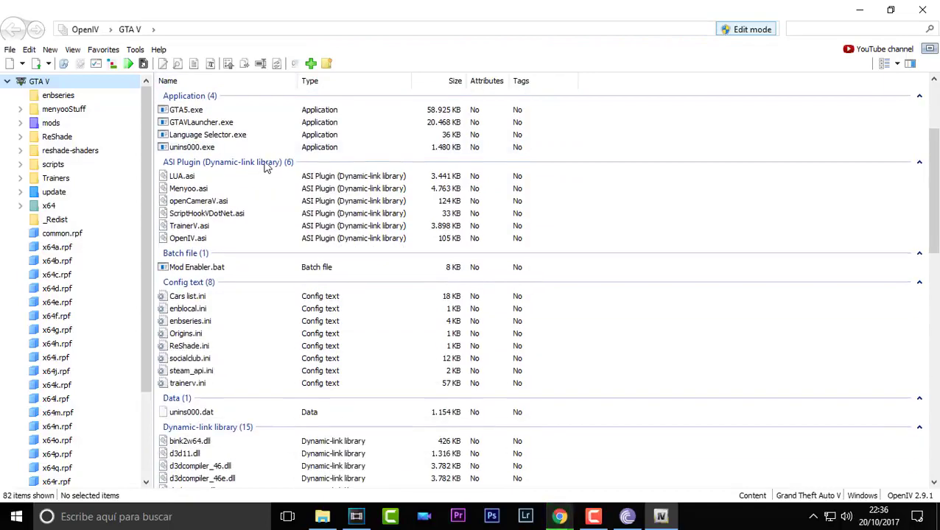
pyautogui.scroll(4, 254, 180)
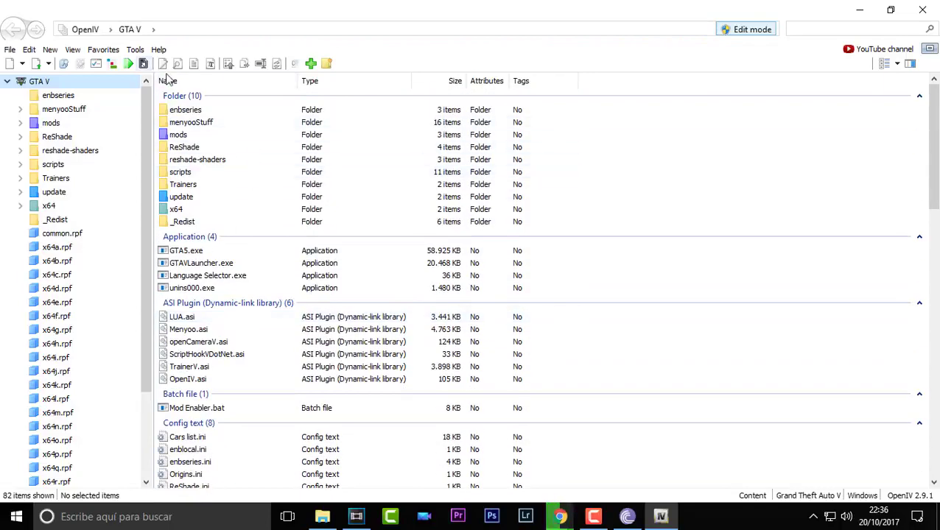
pyautogui.click(113, 65)
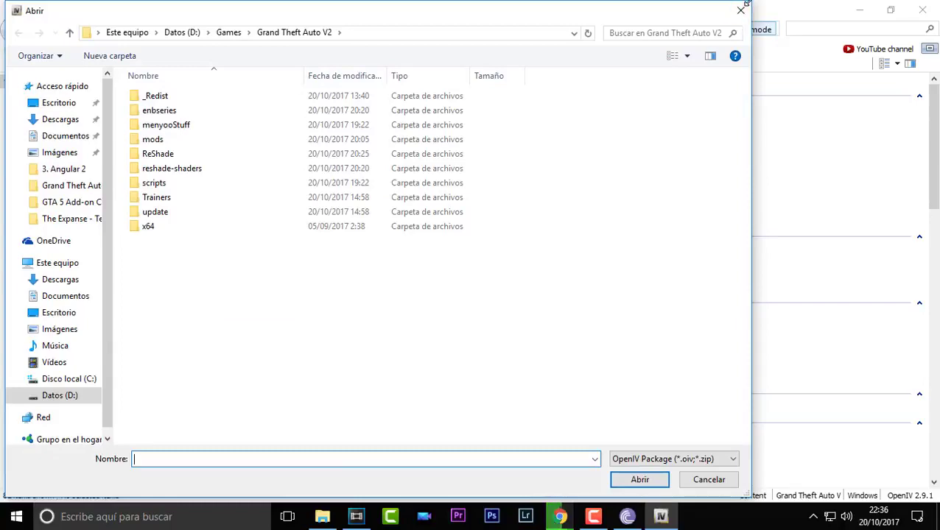
pyautogui.click(744, 6)
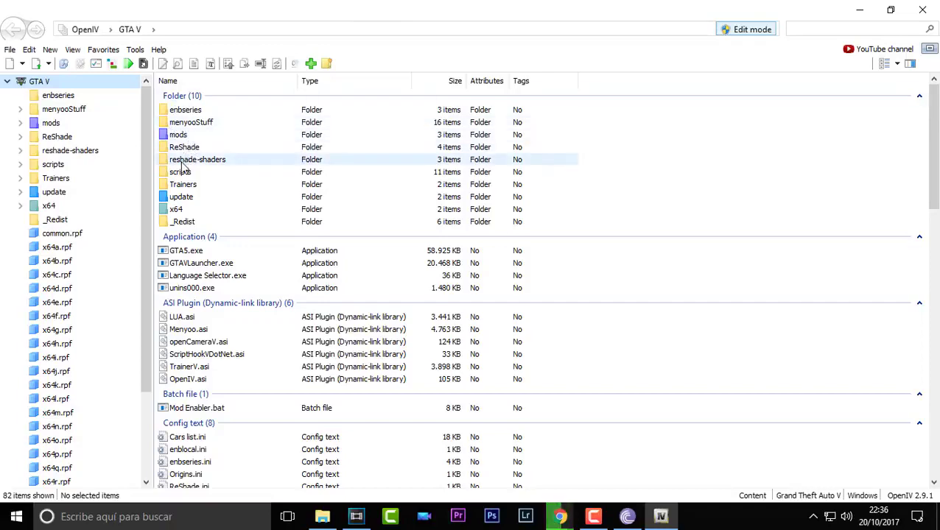
# Open the game's mods folder in OpenIV and place the carpack's File Explorer window beside it.
pyautogui.doubleClick(180, 137)
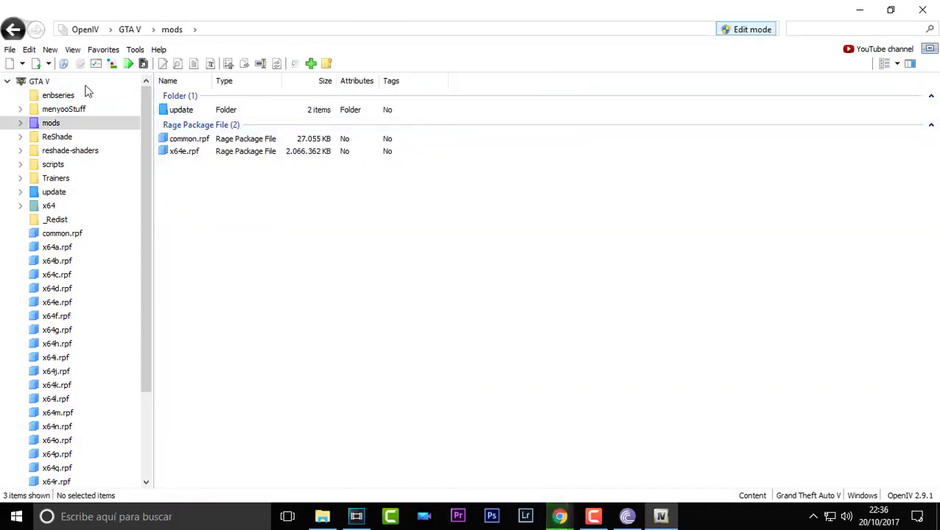
pyautogui.click(13, 29)
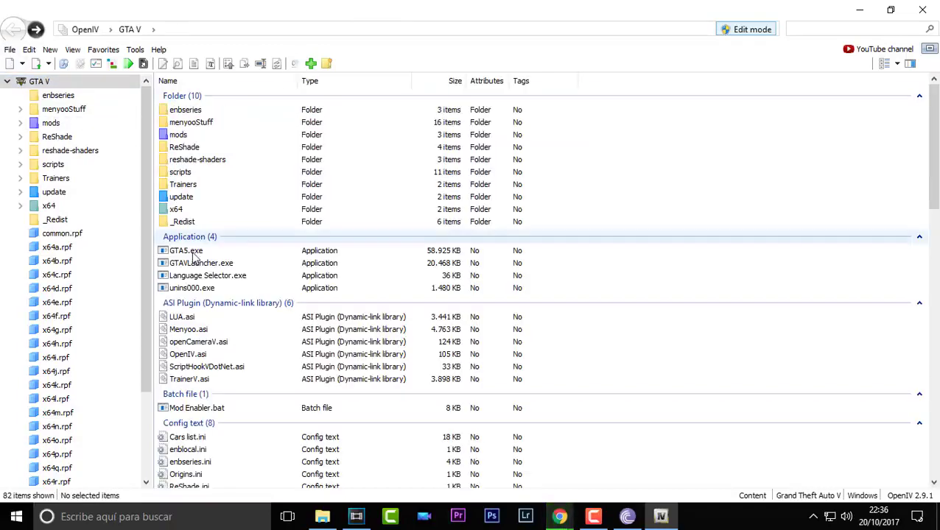
pyautogui.doubleClick(186, 136)
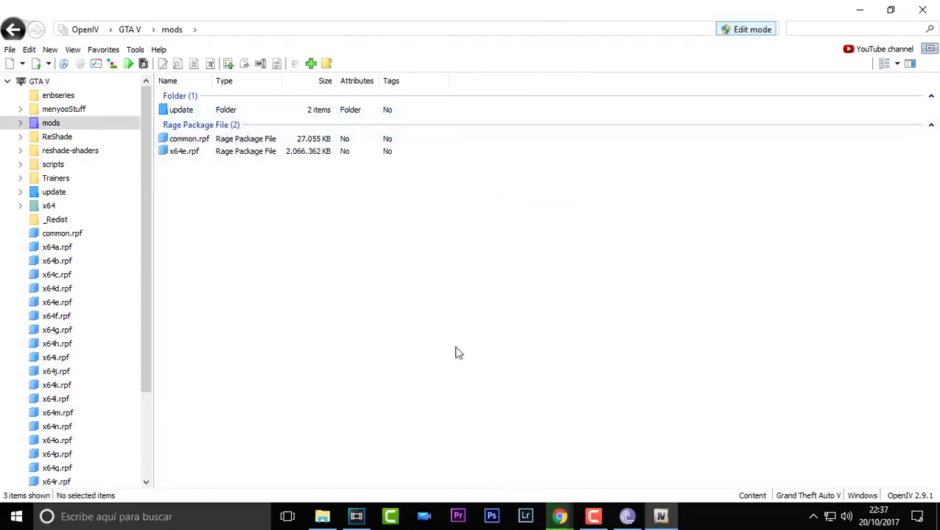
pyautogui.click(322, 517)
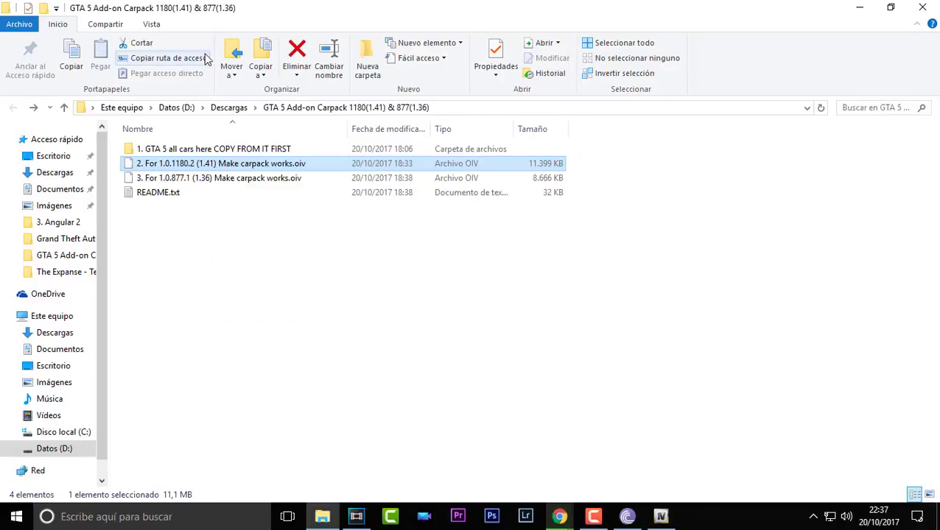
pyautogui.moveTo(230, 25); pyautogui.dragTo(672, 36)
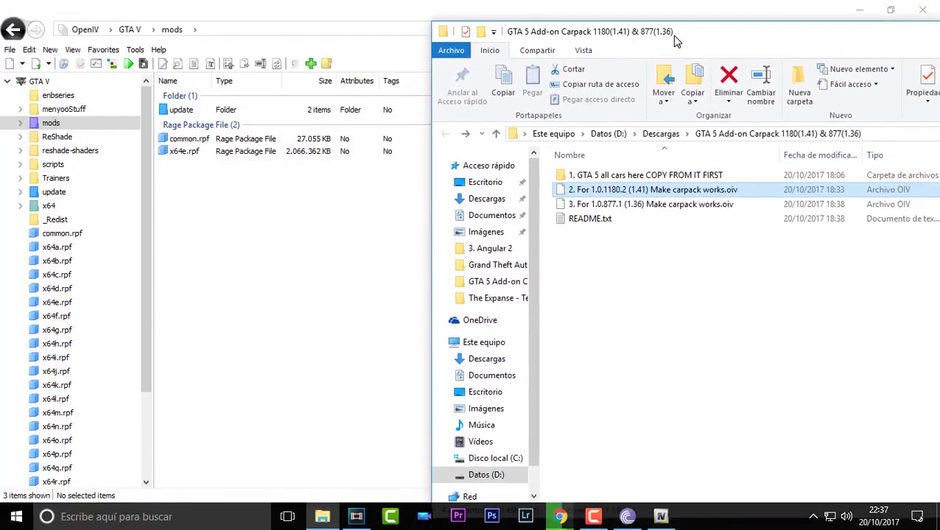
# Compare the carpack's mods\update\x64 path in File Explorer with the game's mods\update folder in OpenIV.
pyautogui.doubleClick(619, 175)
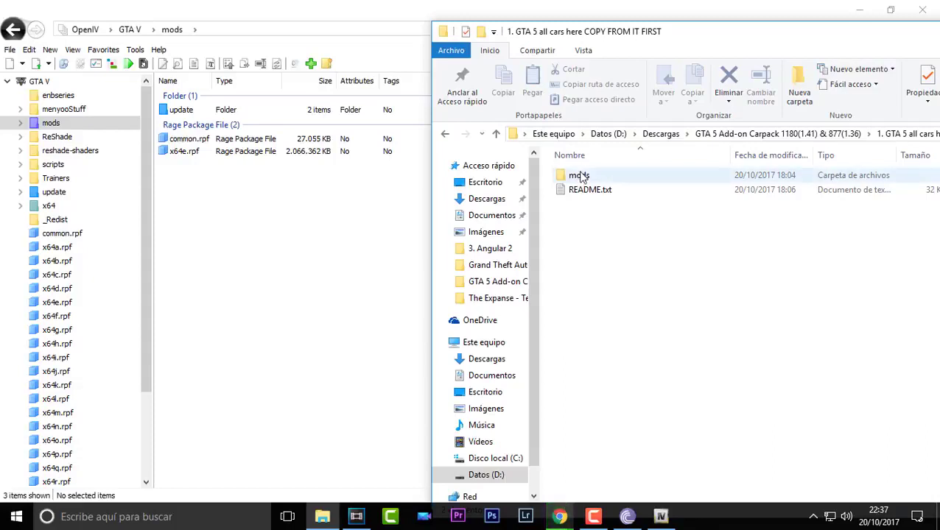
pyautogui.doubleClick(580, 177)
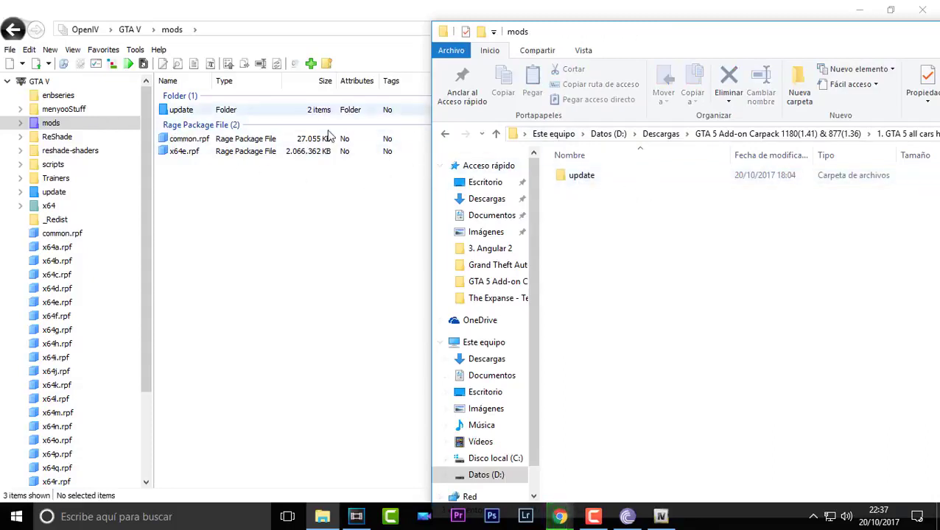
pyautogui.doubleClick(613, 176)
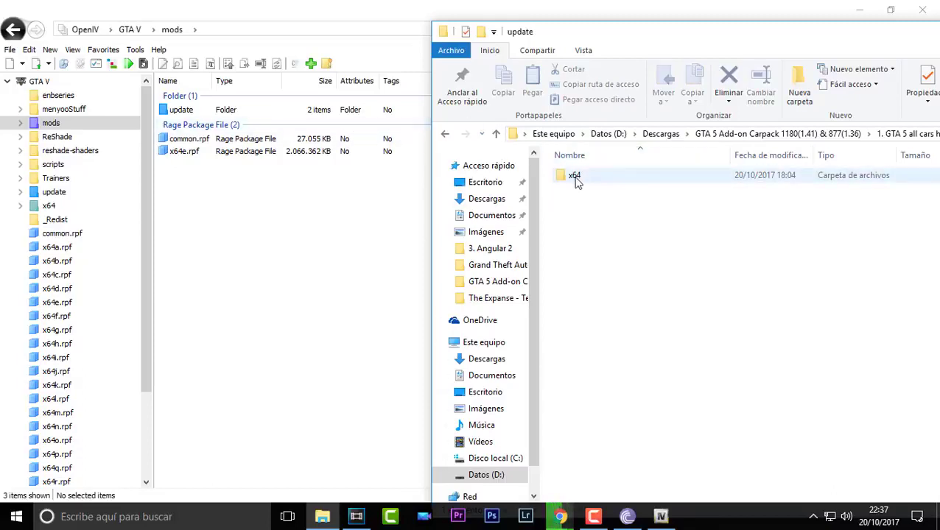
pyautogui.doubleClick(181, 110)
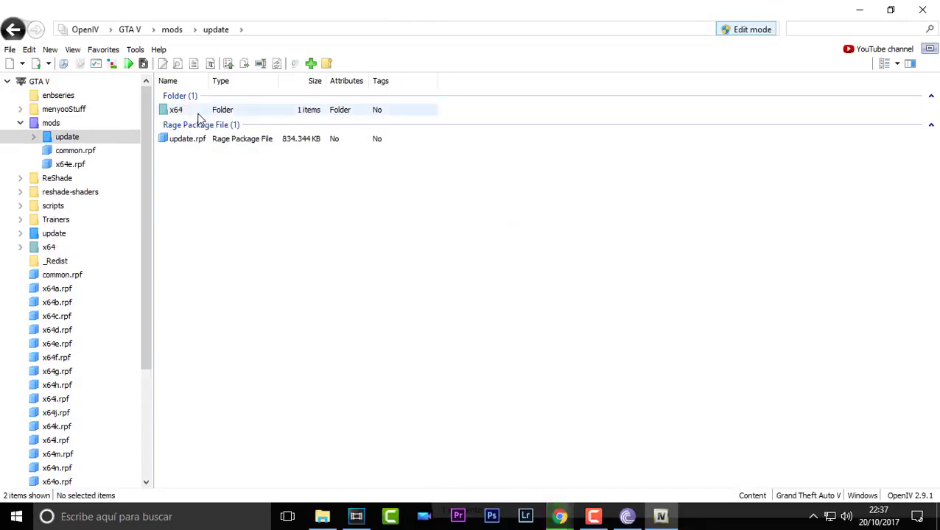
pyautogui.click(322, 517)
pyautogui.doubleClick(572, 176)
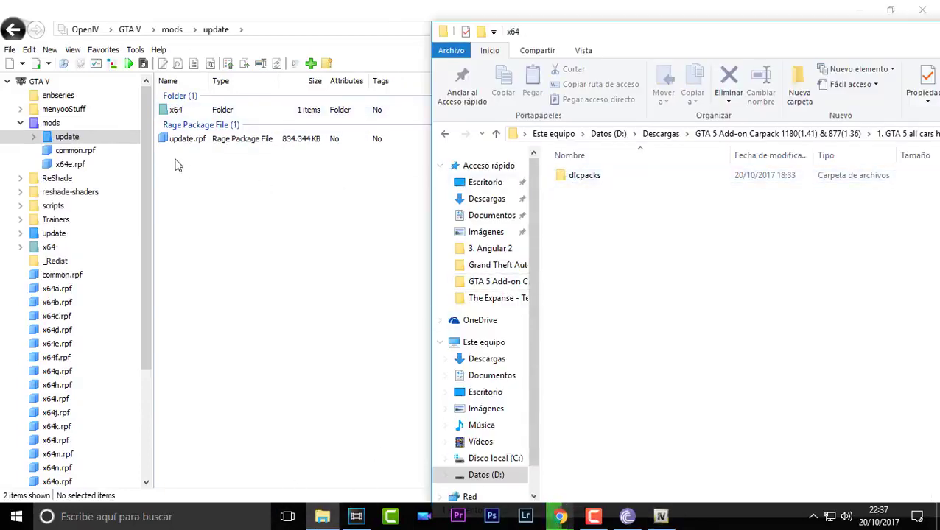
# Open the dlcpacks folder in both OpenIV and the carpack to compare their car folders.
pyautogui.doubleClick(206, 116)
pyautogui.click(196, 120)
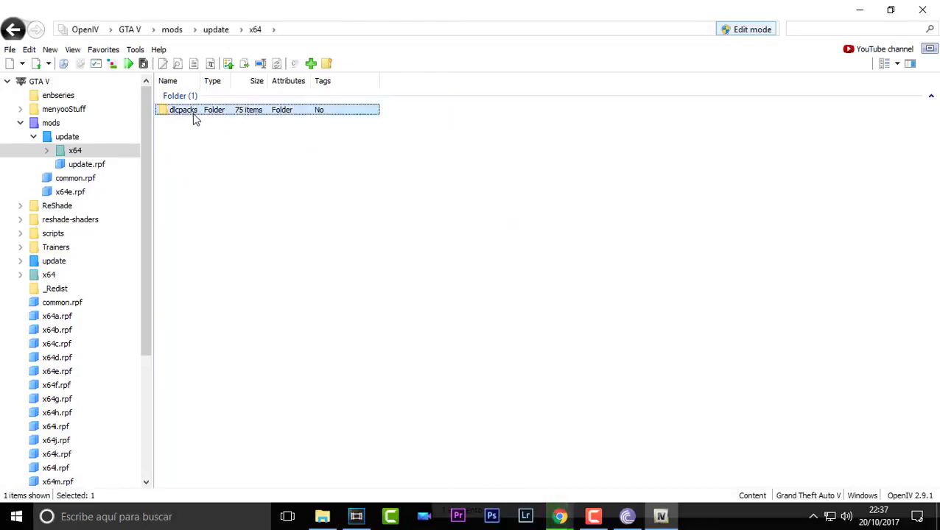
pyautogui.doubleClick(215, 116)
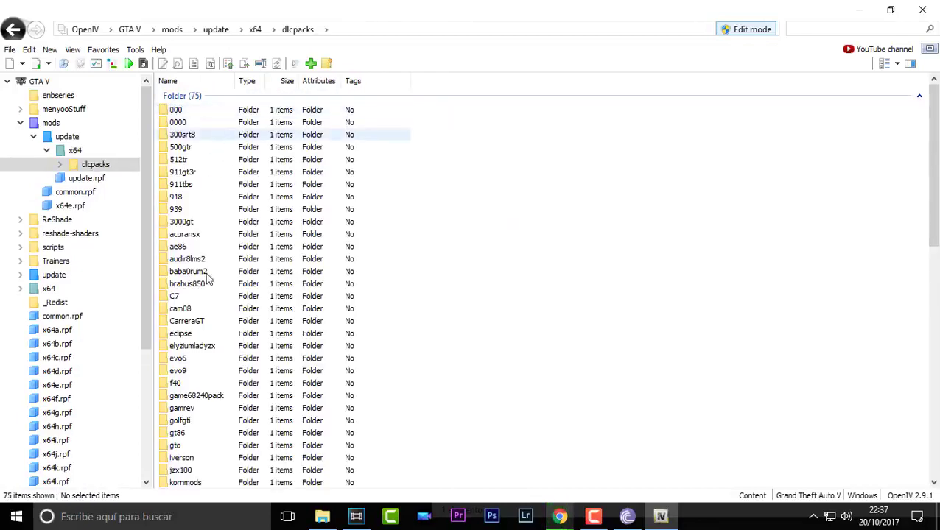
pyautogui.click(322, 516)
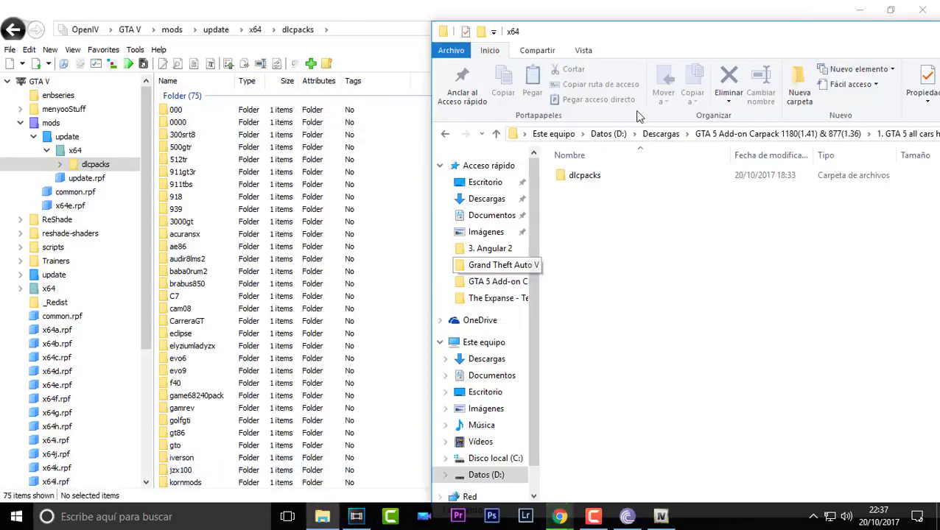
pyautogui.doubleClick(582, 176)
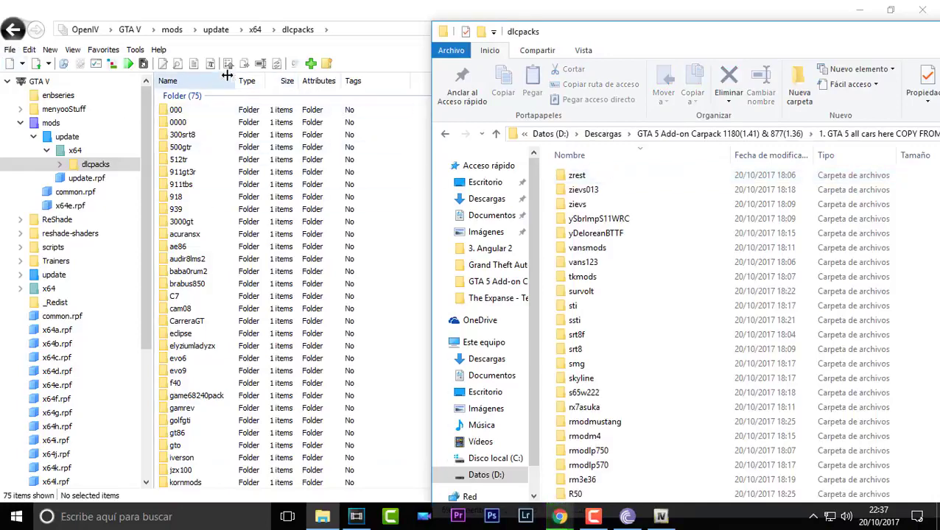
# Return OpenIV to the game's mods folder and bring the carpack's File Explorer window back beside it.
pyautogui.click(12, 29)
pyautogui.click(11, 29)
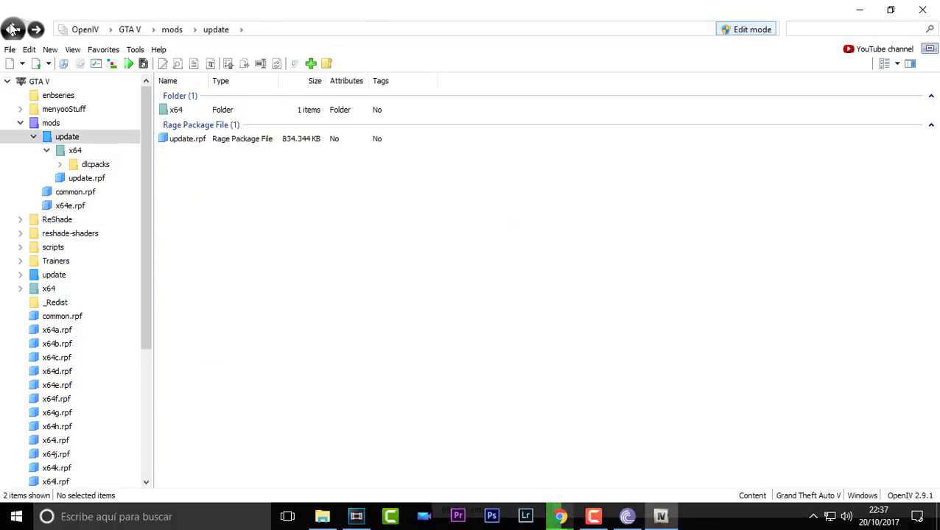
pyautogui.click(11, 29)
pyautogui.click(13, 29)
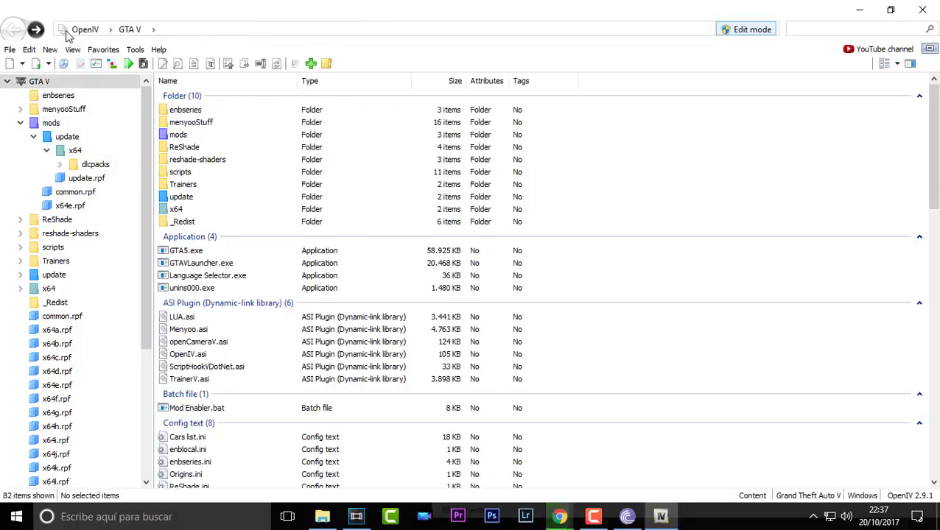
pyautogui.click(34, 30)
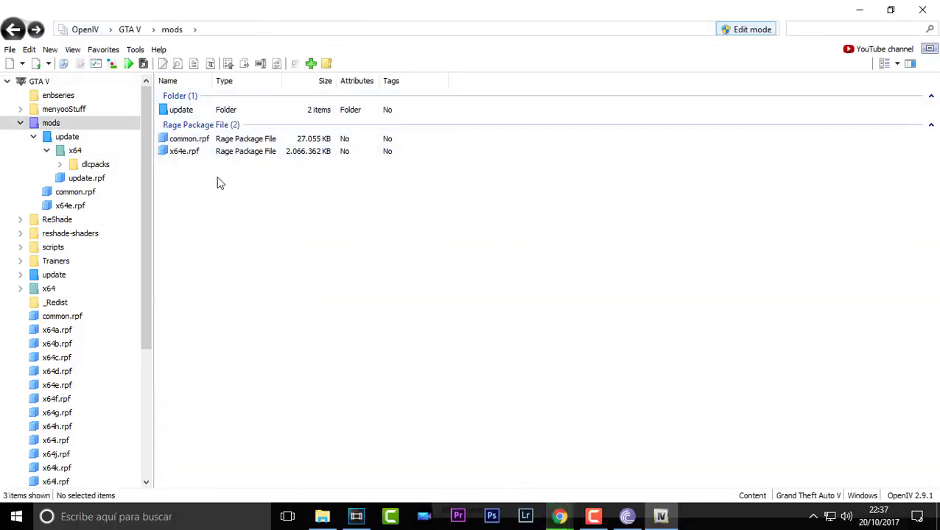
pyautogui.click(322, 516)
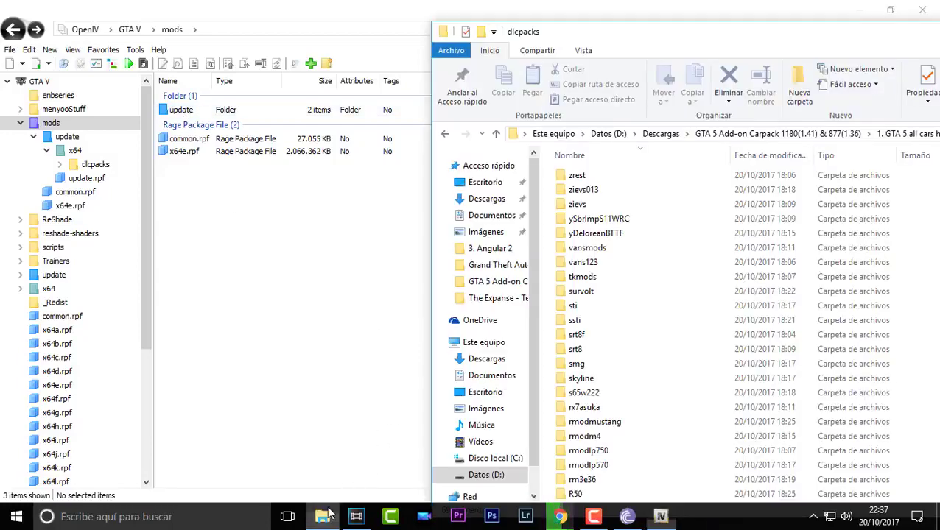
# Return File Explorer to the carpack's mods folder and try to copy its update folder into the game's mods folder in OpenIV.
pyautogui.click(914, 133)
pyautogui.doubleClick(578, 181)
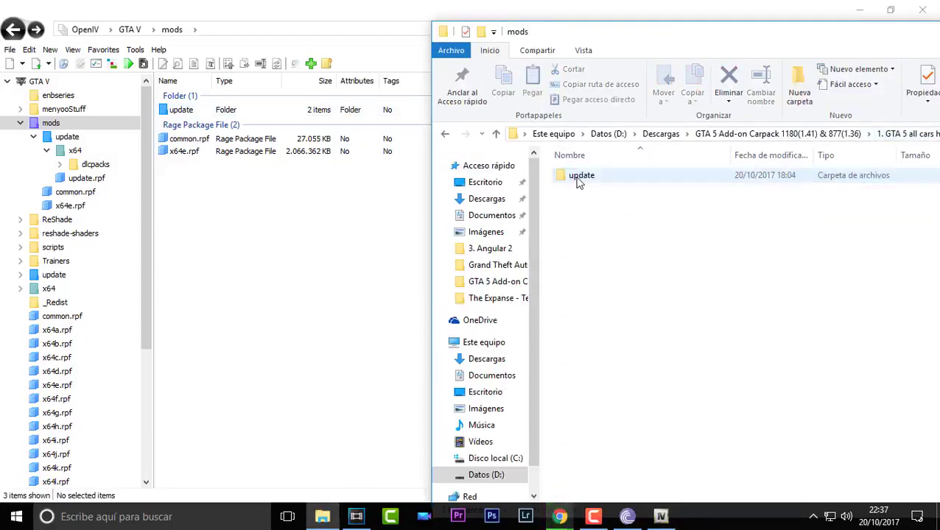
pyautogui.doubleClick(577, 181)
pyautogui.click(445, 133)
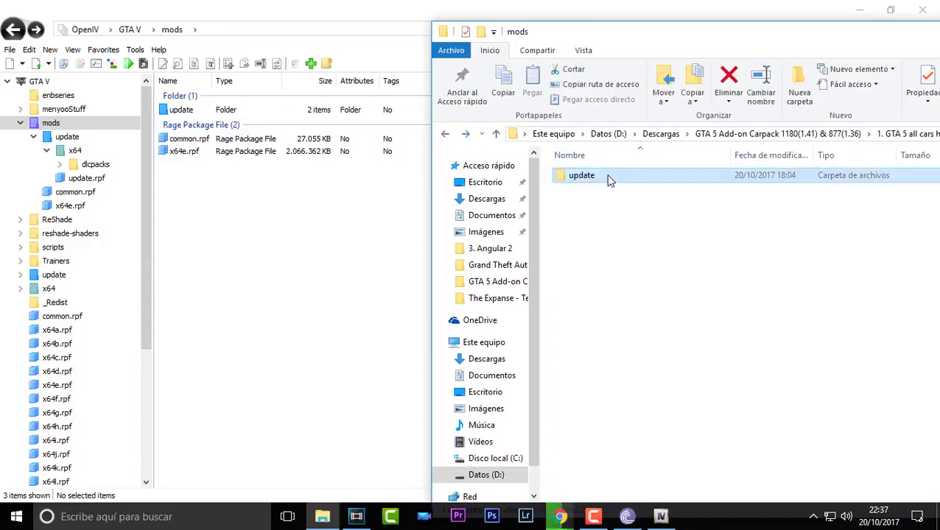
pyautogui.moveTo(608, 179); pyautogui.dragTo(245, 219)
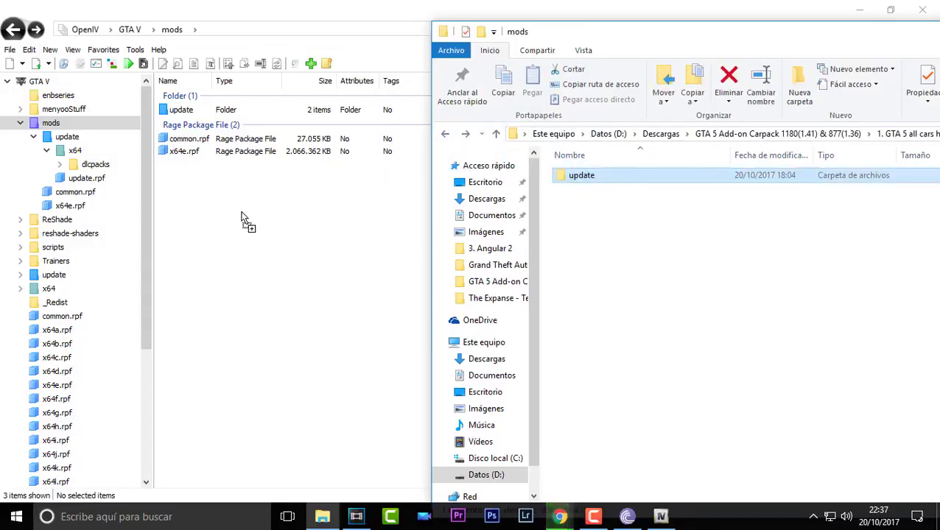
pyautogui.moveTo(327, 188); pyautogui.dragTo(401, 193)
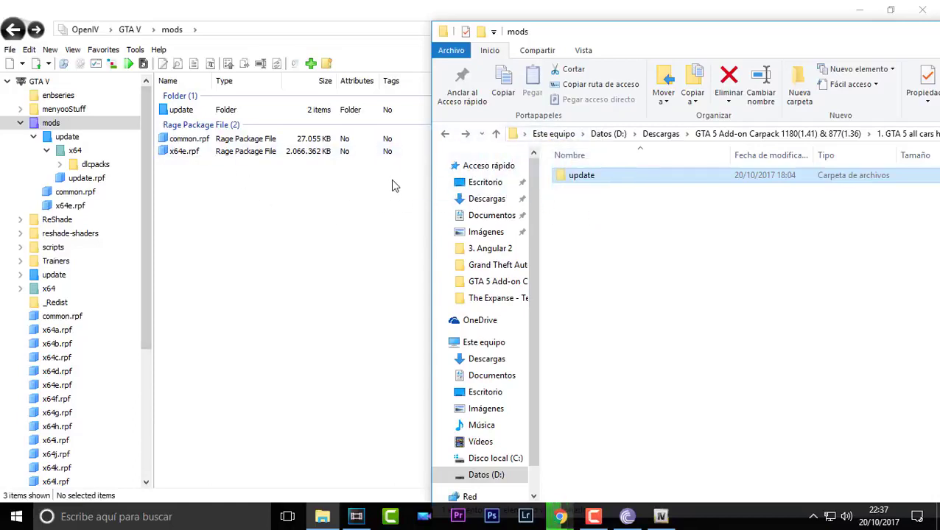
# Check the size of the carpack's update folder in its properties.
pyautogui.rightClick(601, 178)
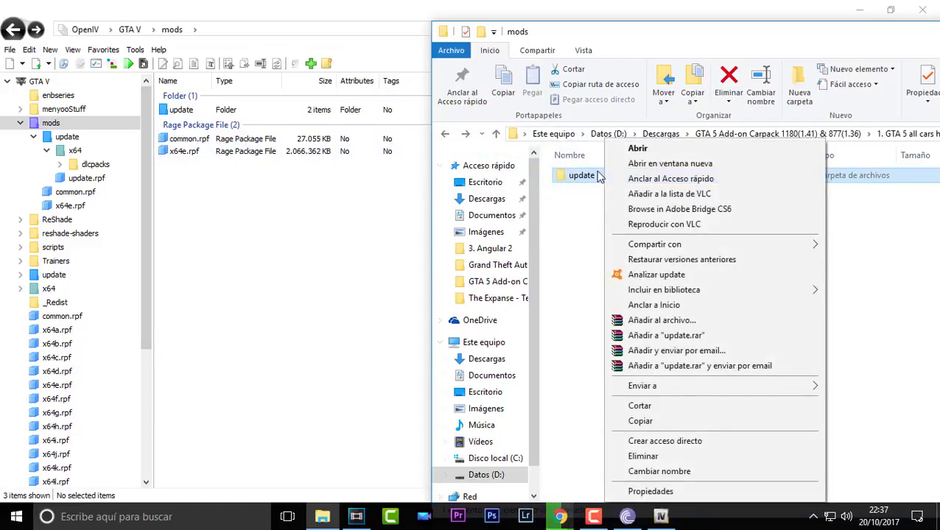
pyautogui.click(685, 492)
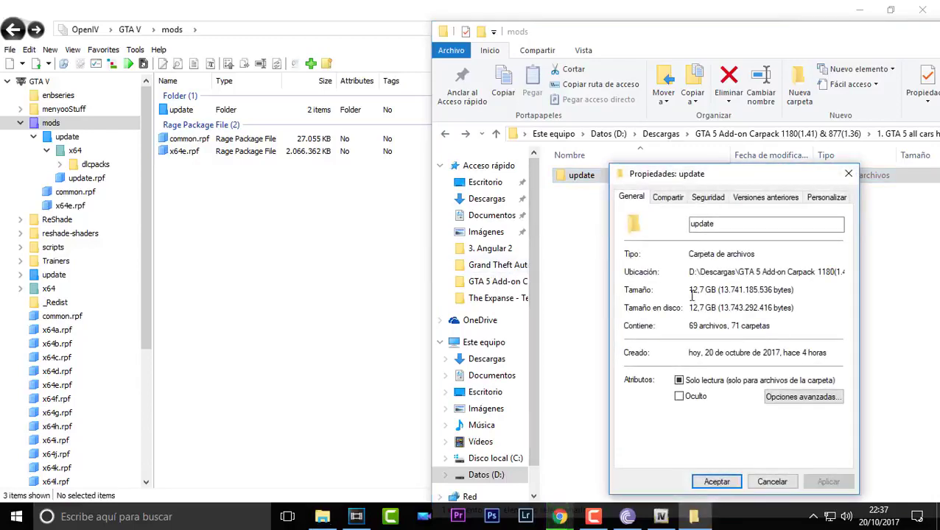
pyautogui.click(848, 174)
# Browse to mods\update\x64\dlcpacks in OpenIV and look through the car folders down to the end of the list.
pyautogui.click(383, 210)
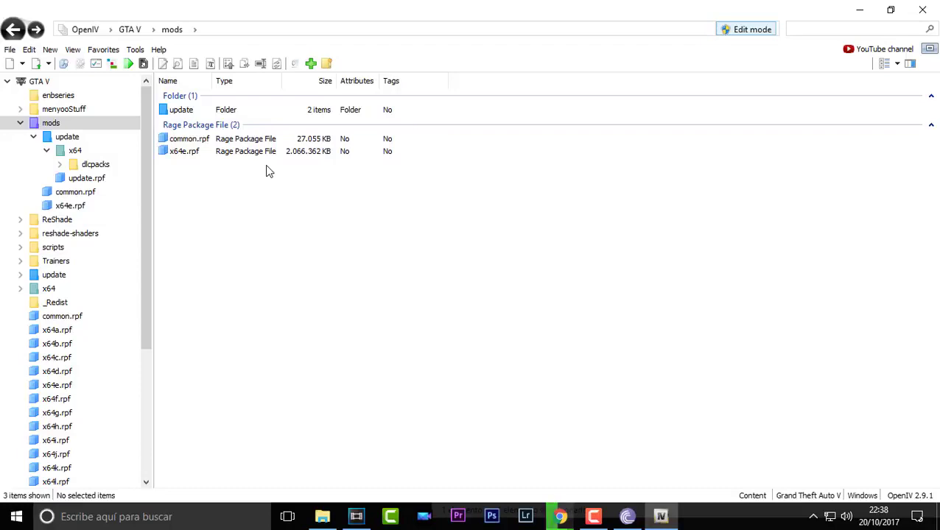
pyautogui.doubleClick(221, 114)
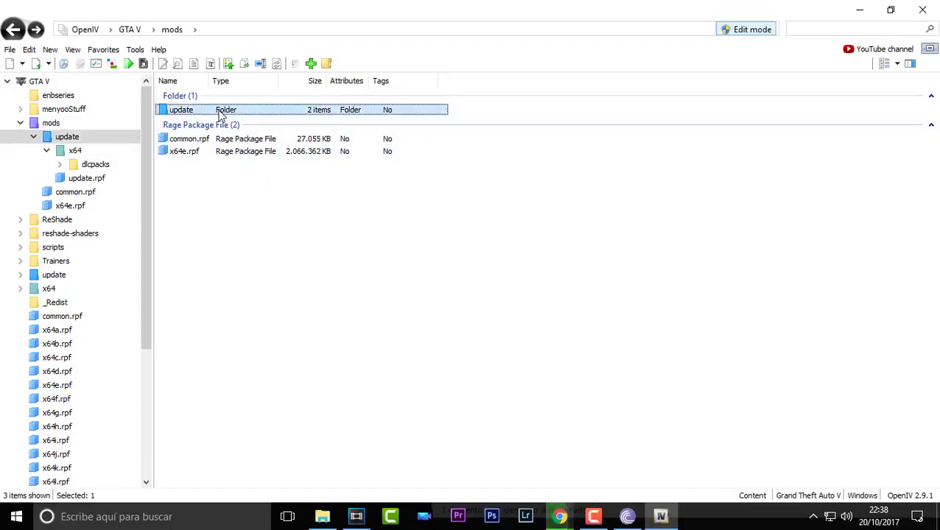
pyautogui.doubleClick(221, 113)
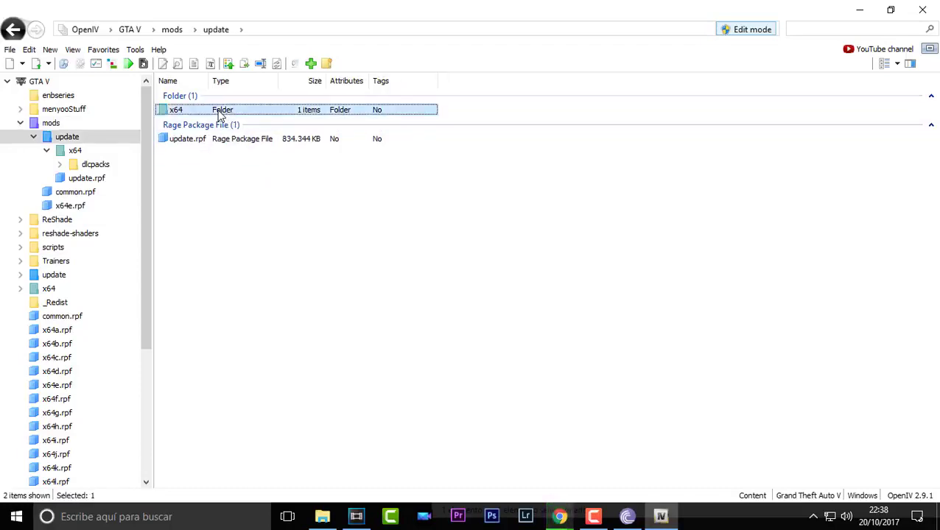
pyautogui.doubleClick(221, 113)
pyautogui.scroll(-3, 254, 232)
pyautogui.scroll(-12, 254, 232)
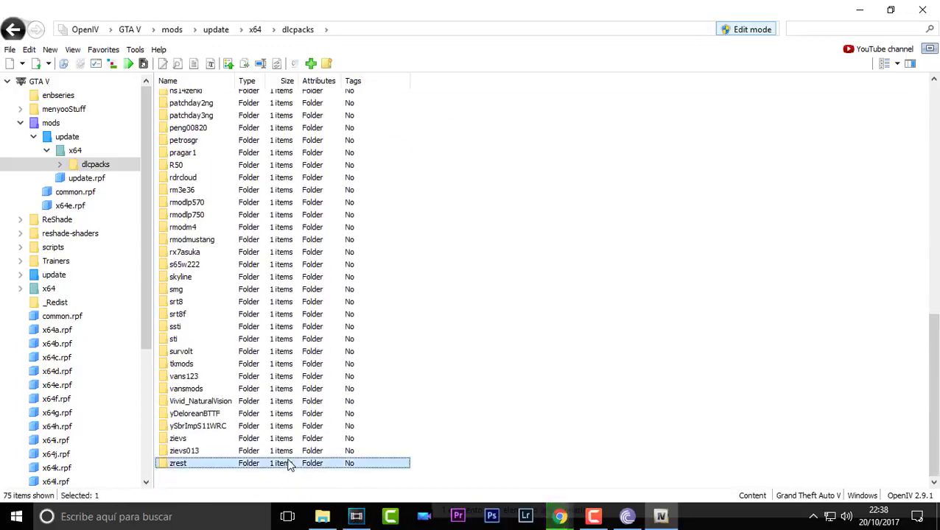
# Inspect the dlc.rpf package inside the zrest car folder in OpenIV.
pyautogui.doubleClick(289, 464)
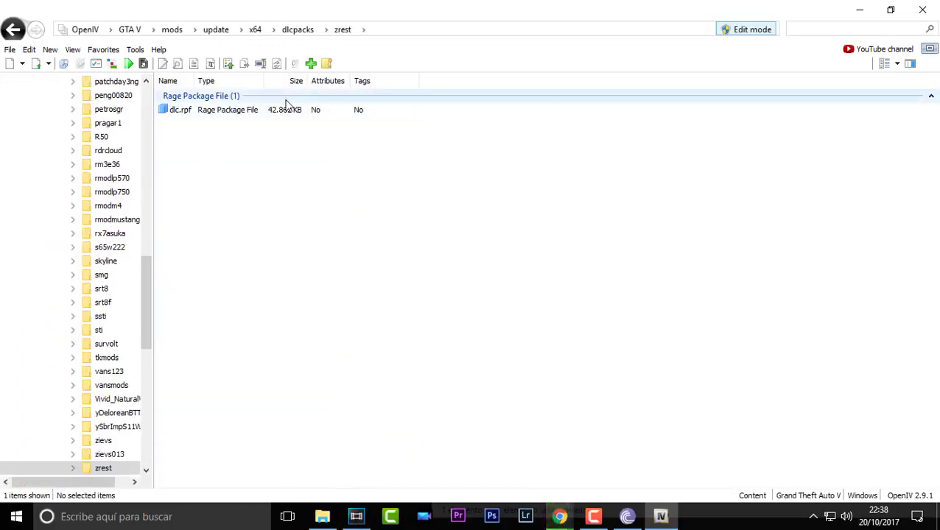
pyautogui.click(13, 29)
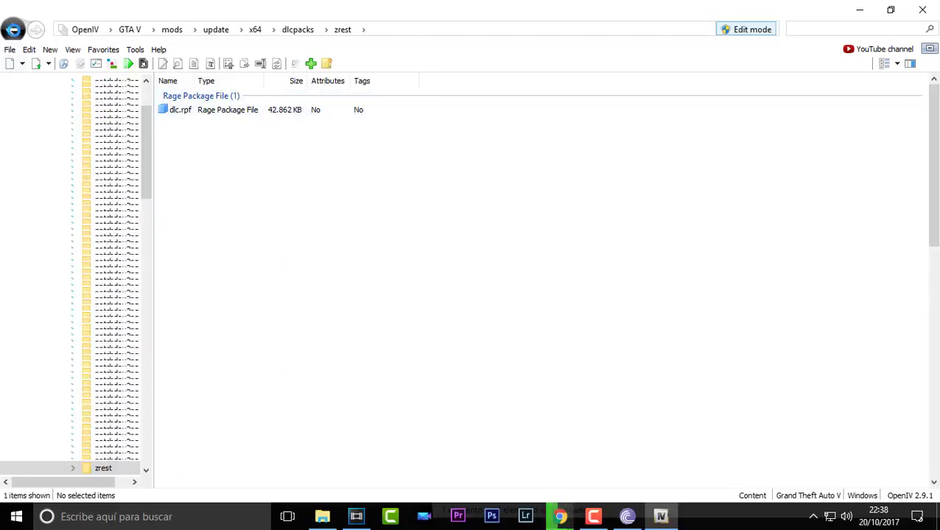
pyautogui.click(223, 484)
pyautogui.scroll(-15, 224, 485)
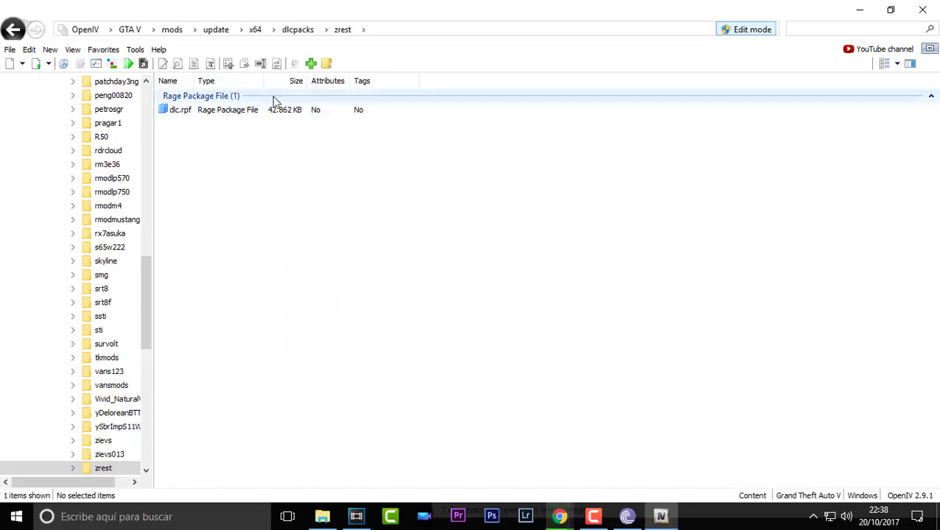
pyautogui.click(250, 110)
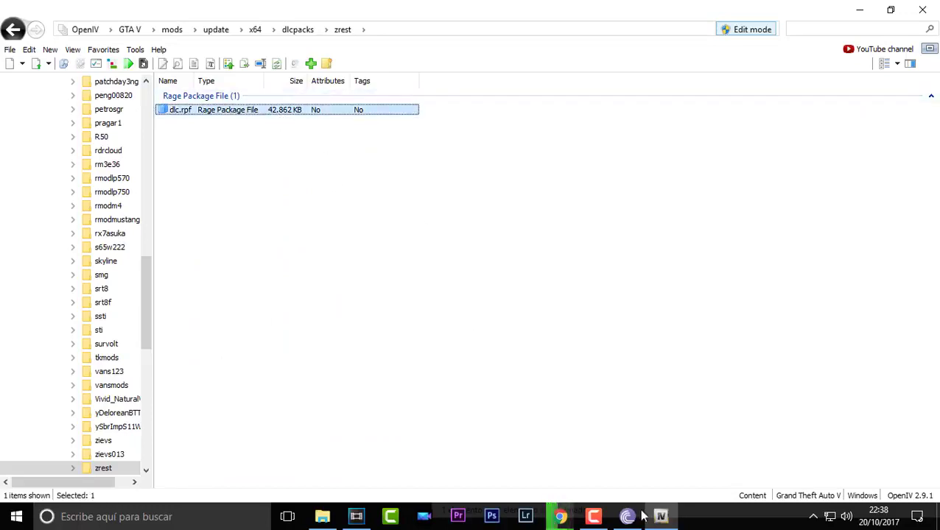
pyautogui.click(322, 517)
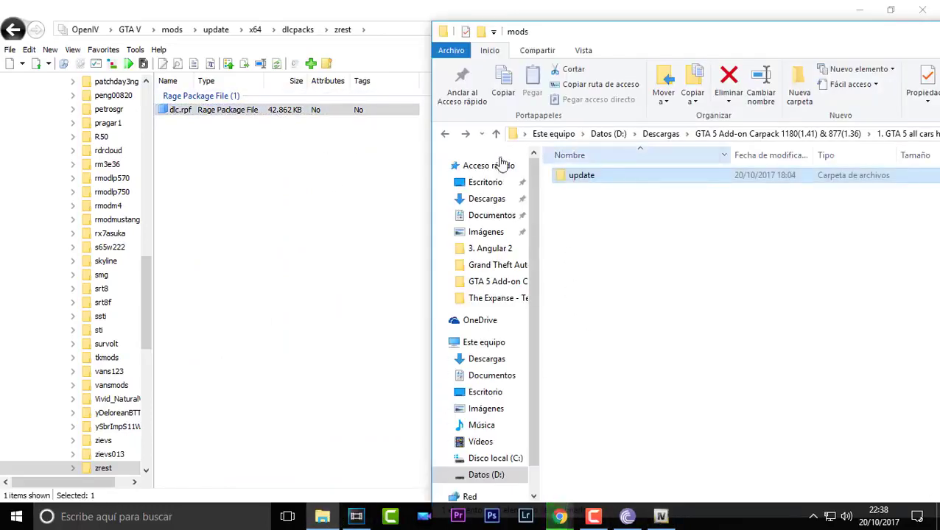
pyautogui.click(312, 198)
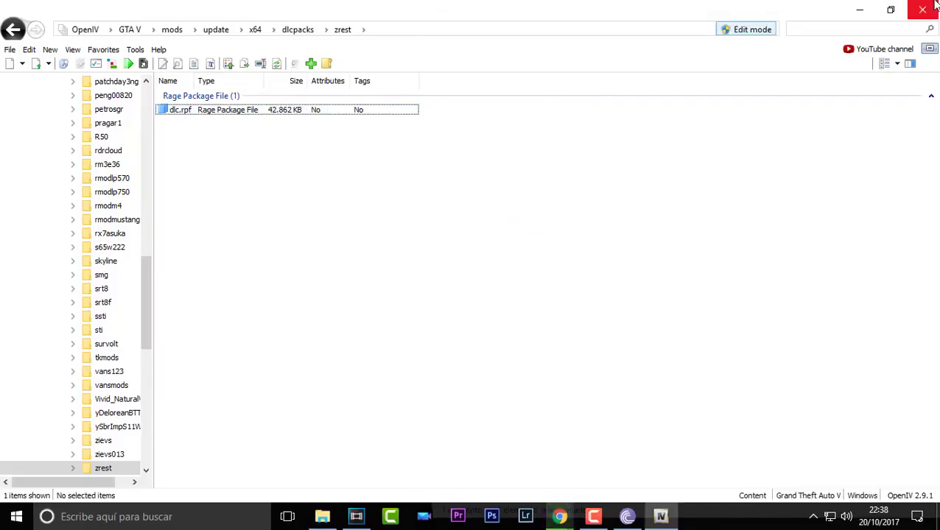
# Go back to the dlcpacks folder and review the whole list of add-on car folders.
pyautogui.click(13, 30)
pyautogui.scroll(-11, 236, 302)
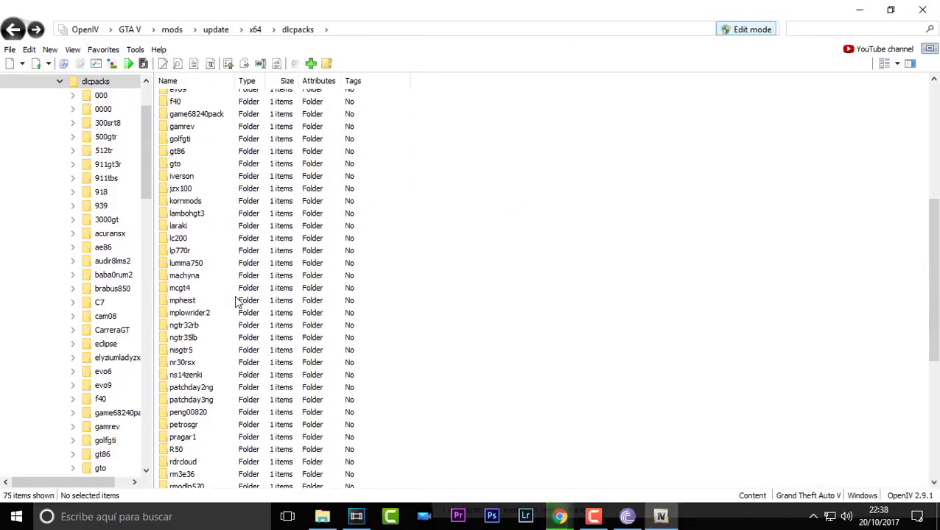
pyautogui.scroll(-4, 235, 302)
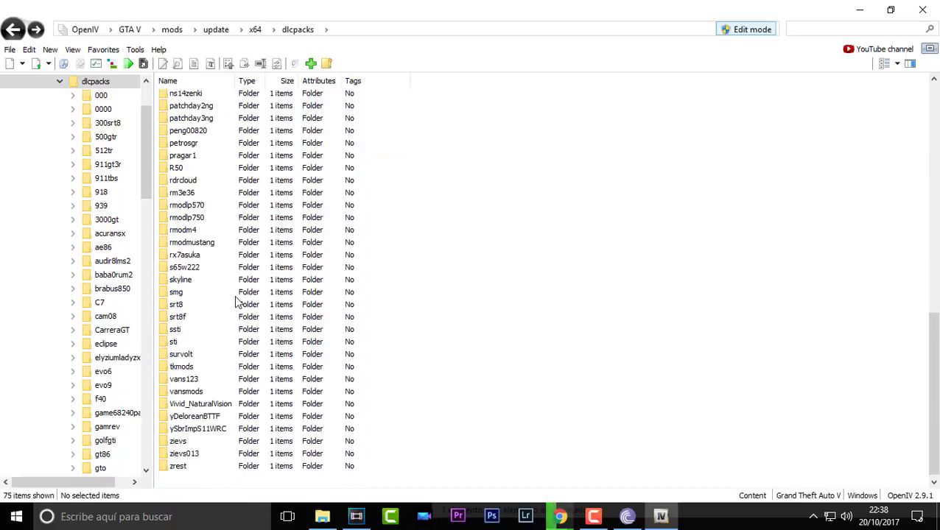
pyautogui.click(13, 29)
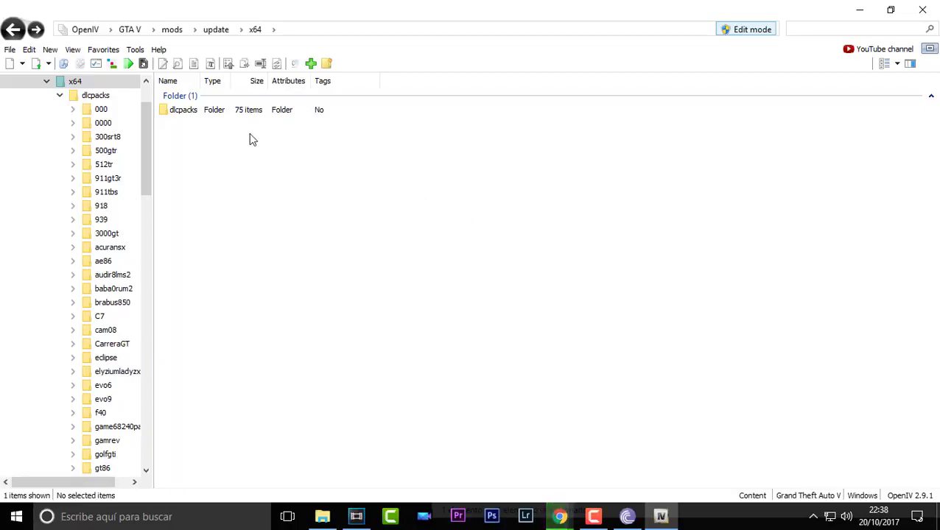
pyautogui.doubleClick(254, 110)
pyautogui.scroll(-3, 329, 258)
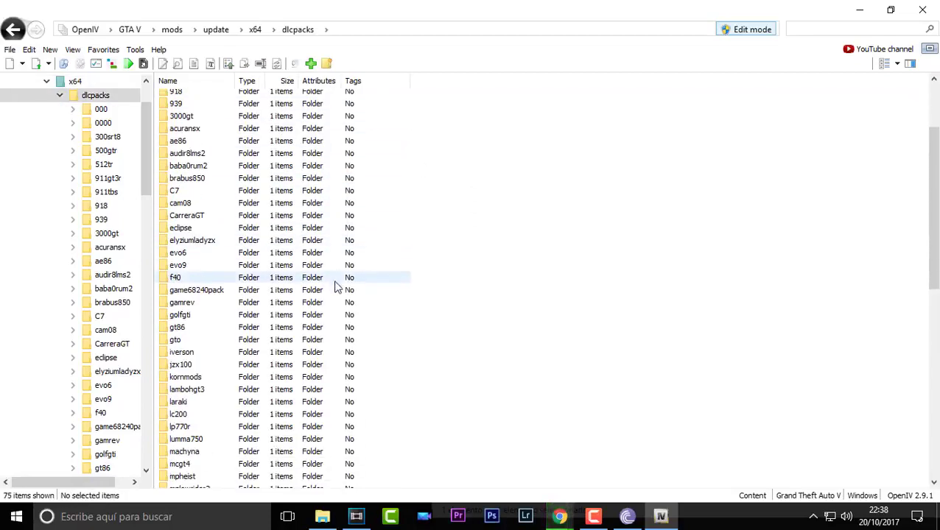
pyautogui.scroll(-12, 336, 310)
pyautogui.scroll(-3, 118, 456)
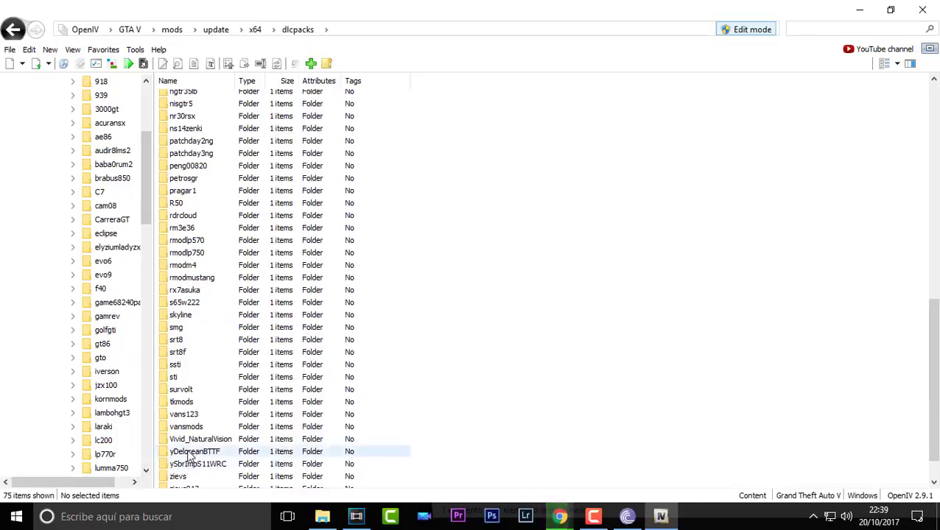
pyautogui.scroll(-1, 317, 427)
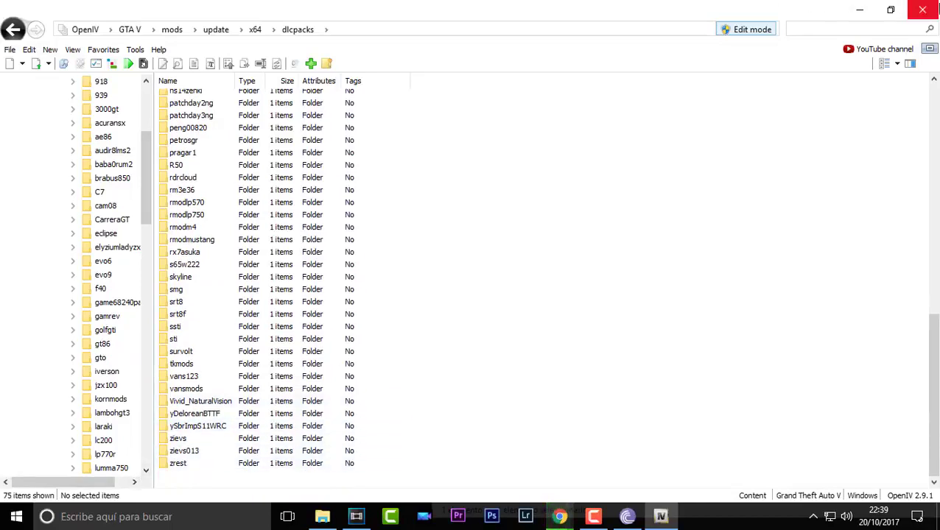
# Load "2. For 1.0.1180.2 (1.41) Make carpack works.oiv" from the carpack download folder into OpenIV's package installer.
pyautogui.click(112, 65)
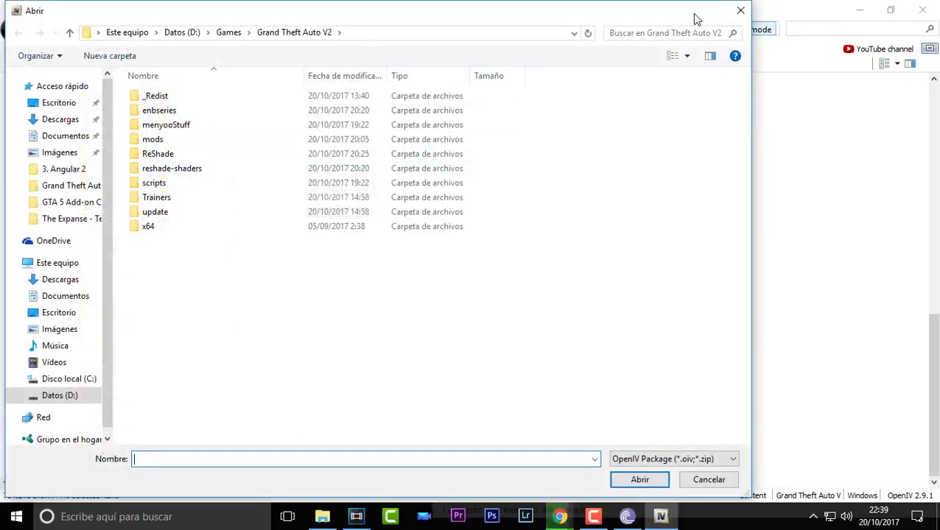
pyautogui.click(741, 11)
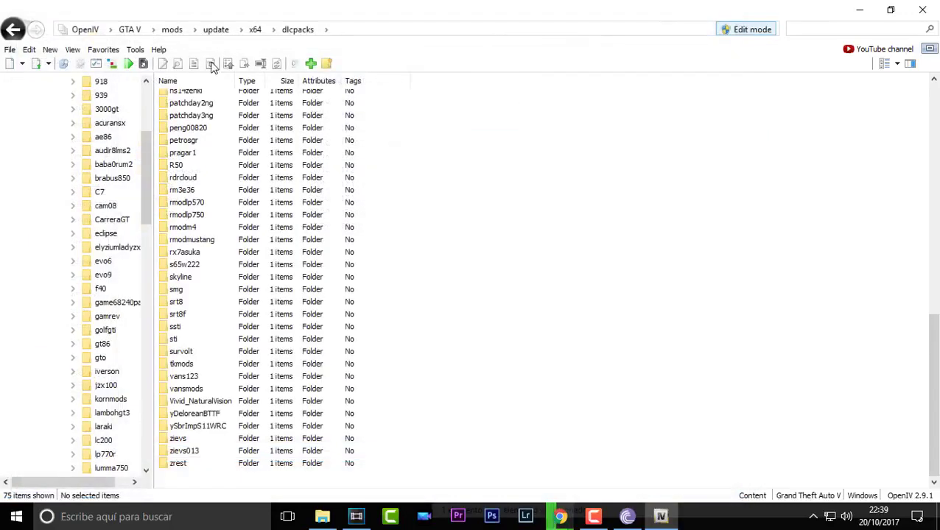
pyautogui.click(113, 65)
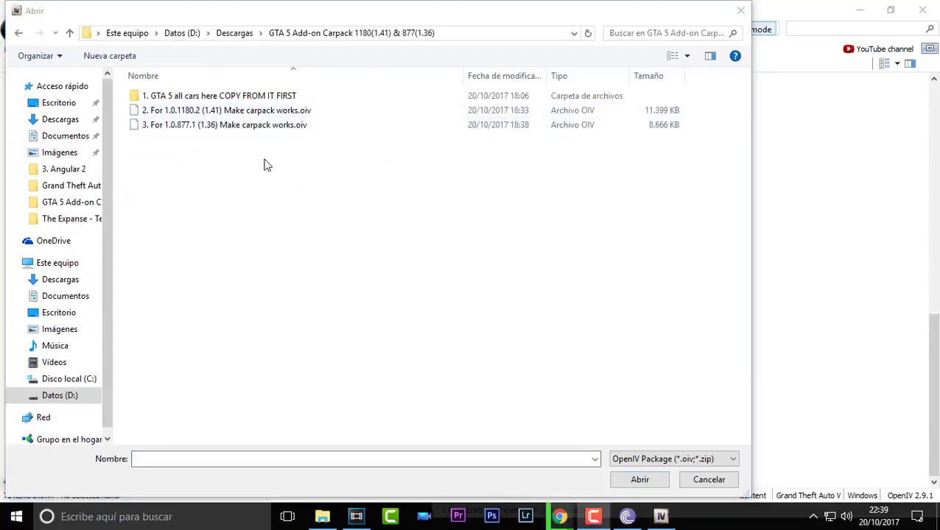
pyautogui.click(188, 143)
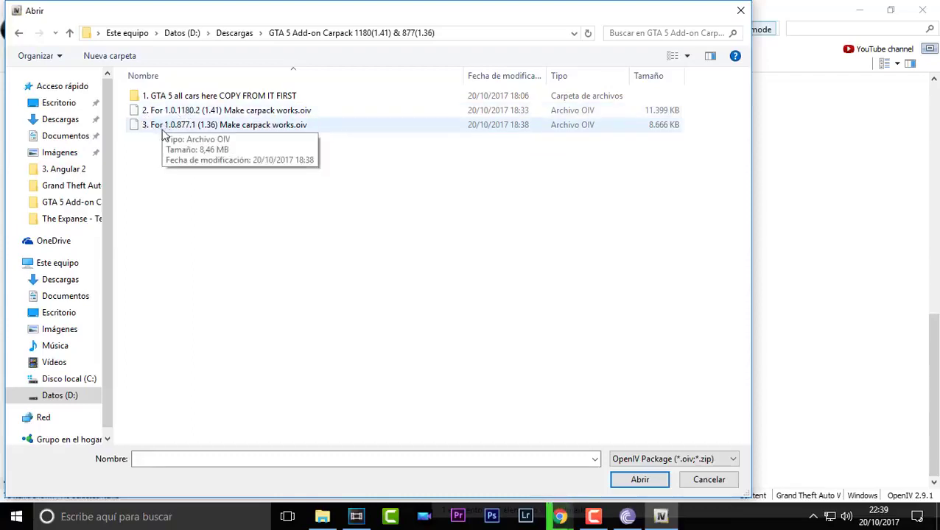
pyautogui.click(221, 111)
pyautogui.click(192, 125)
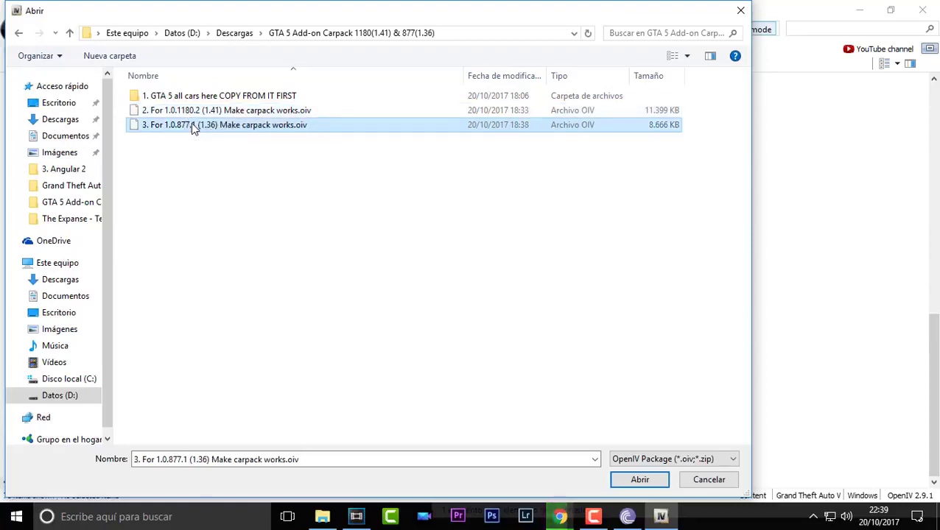
pyautogui.click(208, 112)
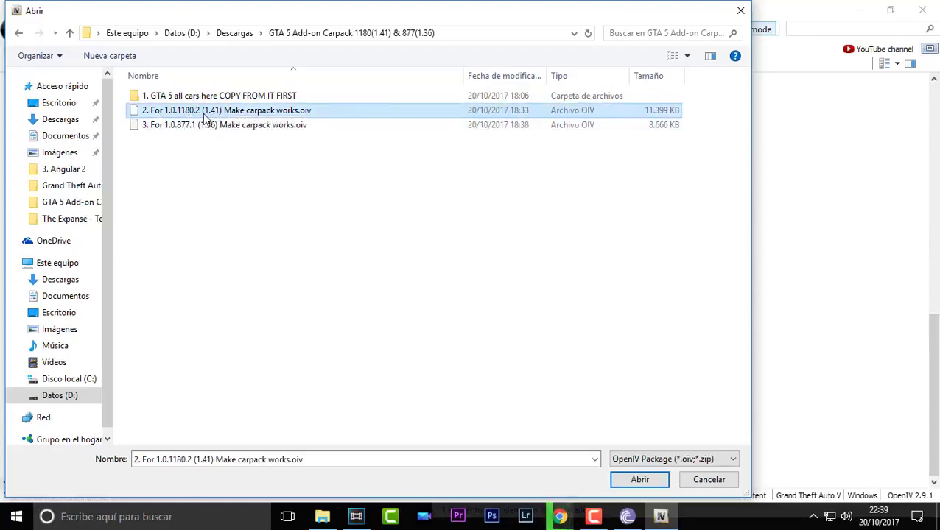
pyautogui.doubleClick(204, 114)
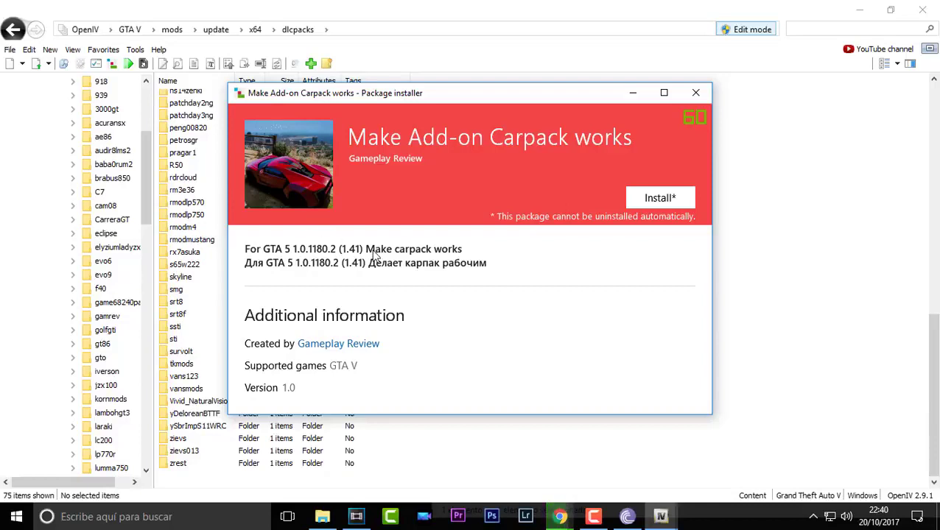
# Install the Make Add-on Carpack works package into the "mods" folder and close the installer.
pyautogui.click(660, 199)
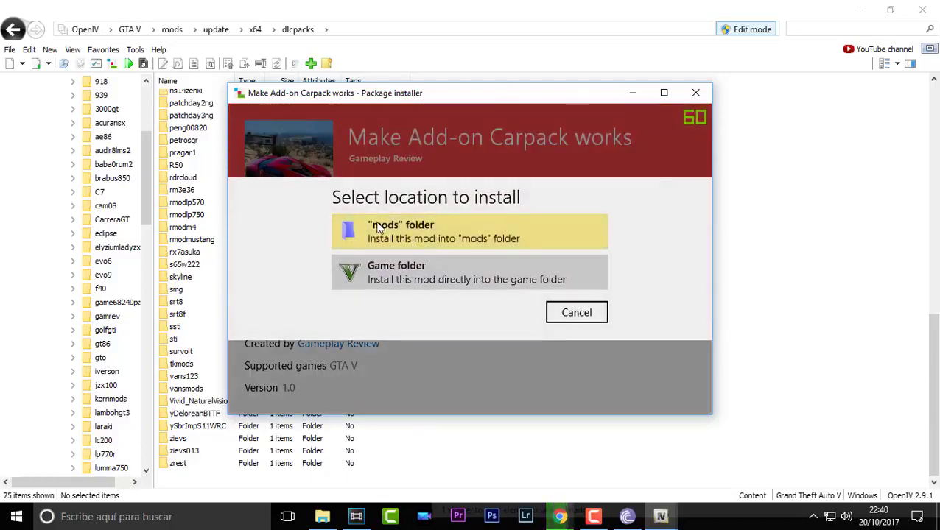
pyautogui.click(422, 231)
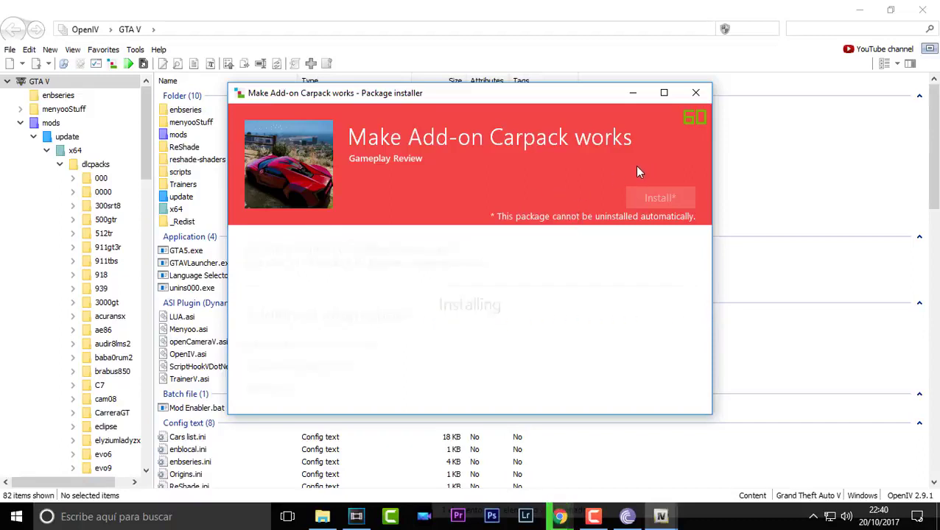
pyautogui.click(696, 93)
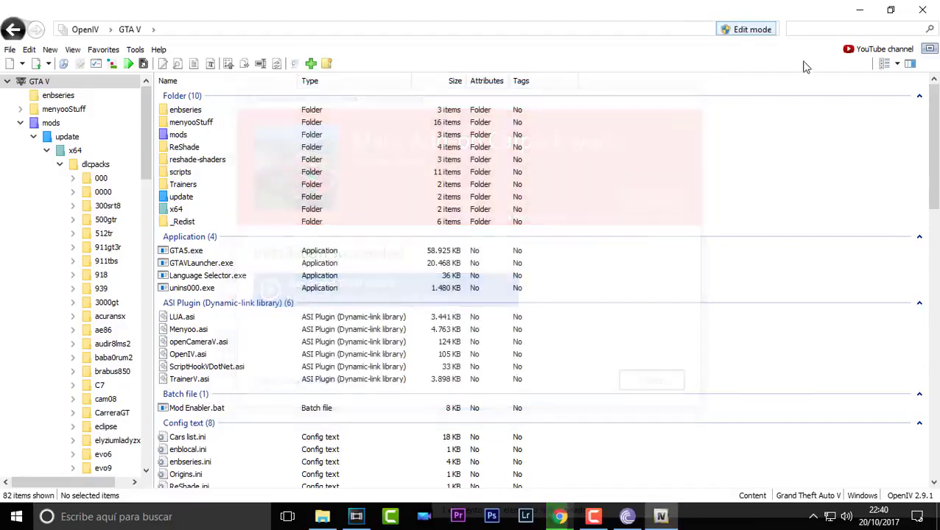
# Close OpenIV, the carpack's File Explorer window and BitTorrent.
pyautogui.hotkey('alt', 'F4')
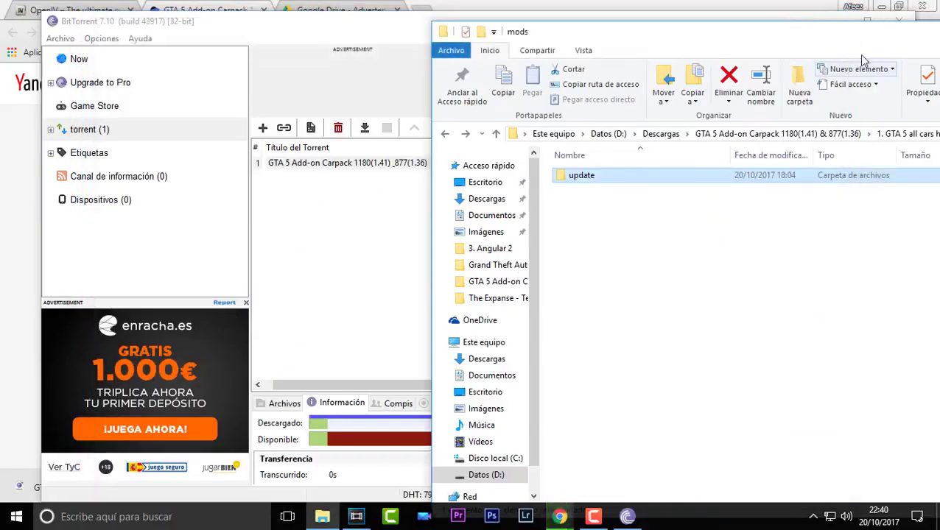
pyautogui.moveTo(706, 31); pyautogui.dragTo(569, 107)
pyautogui.moveTo(793, 107); pyautogui.dragTo(597, 148)
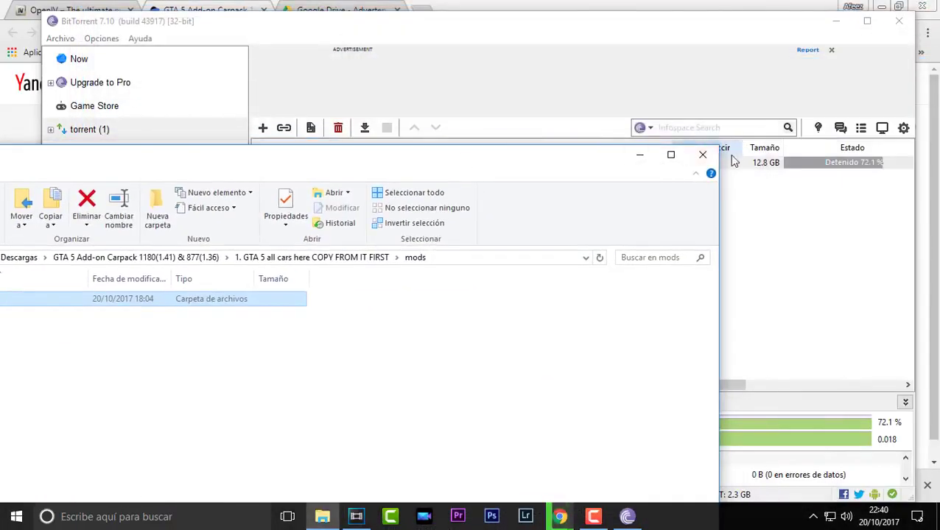
pyautogui.click(703, 155)
pyautogui.click(911, 27)
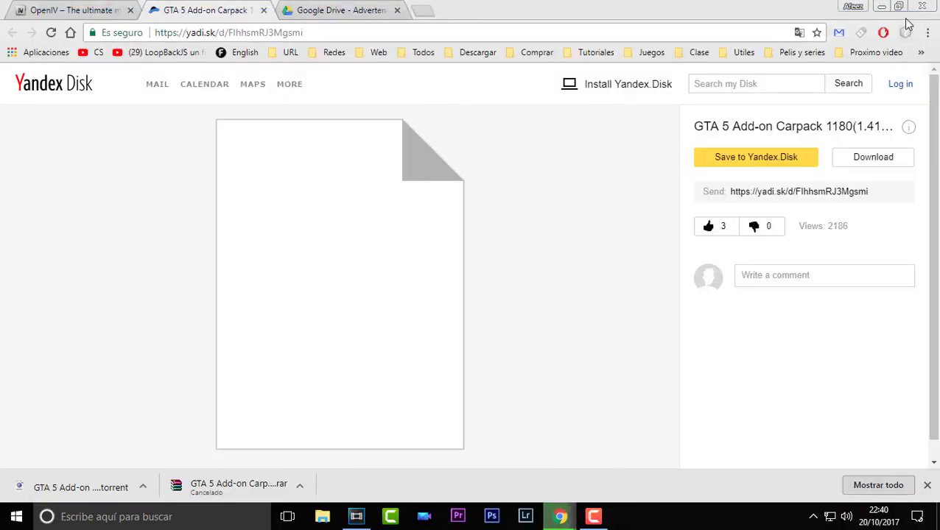
pyautogui.click(921, 8)
pyautogui.click(921, 7)
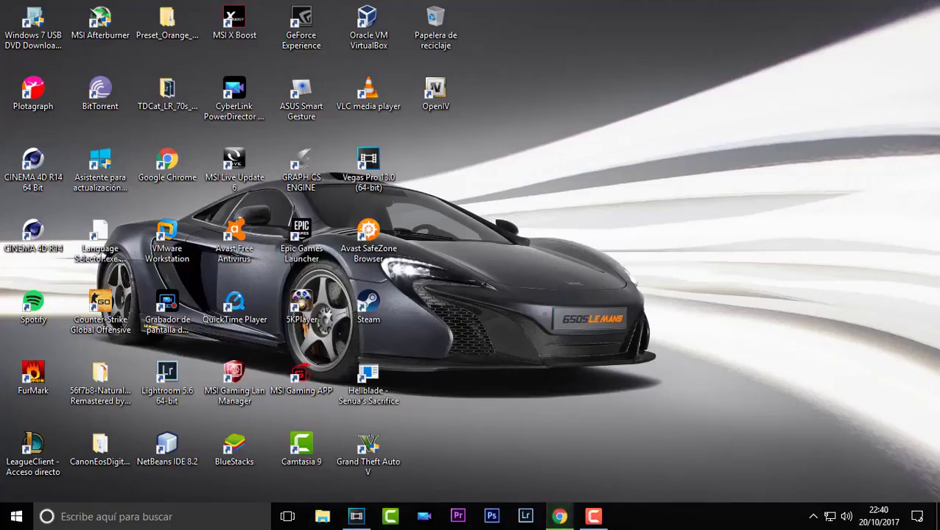
pyautogui.click(560, 516)
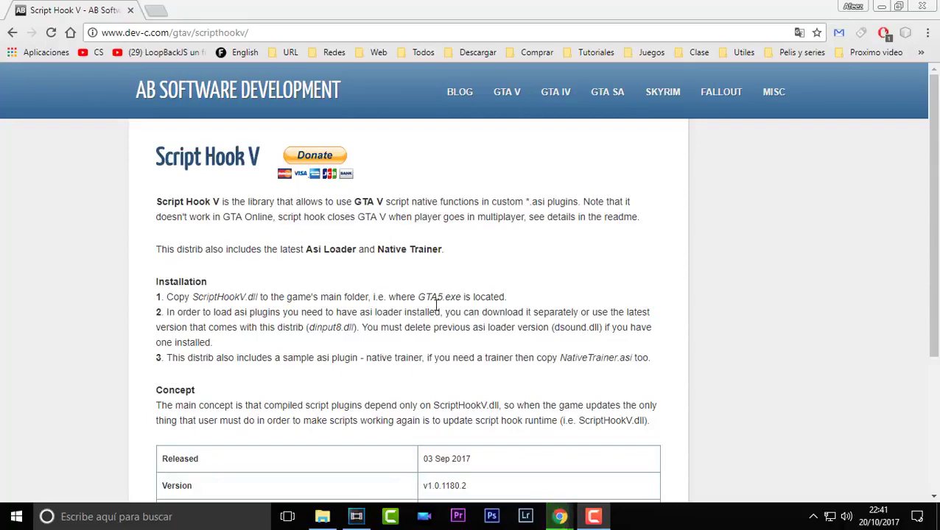
pyautogui.scroll(-3, 437, 304)
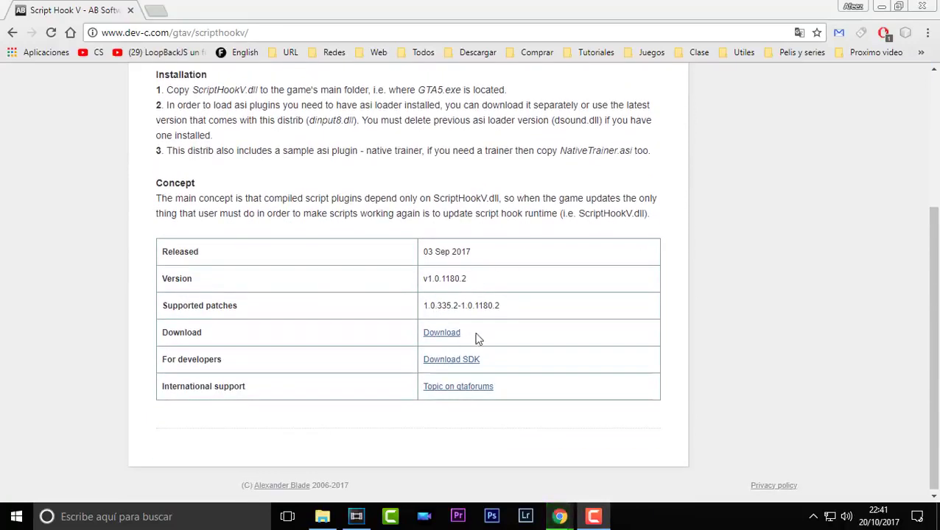
pyautogui.click(434, 334)
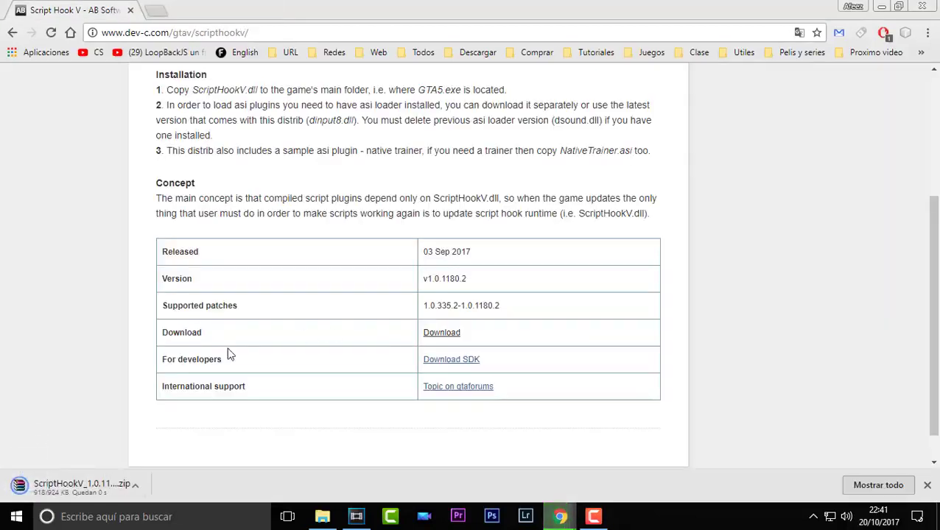
# Open the bin folder inside ScriptHookV_1.0.1180.2.zip and pick ScriptHookV.dll and dinput8.dll for copying.
pyautogui.click(122, 483)
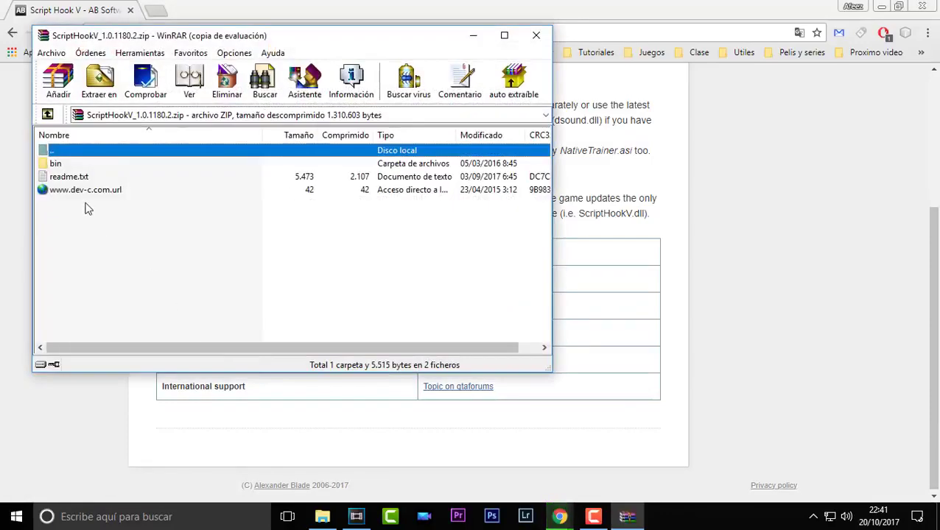
pyautogui.doubleClick(55, 163)
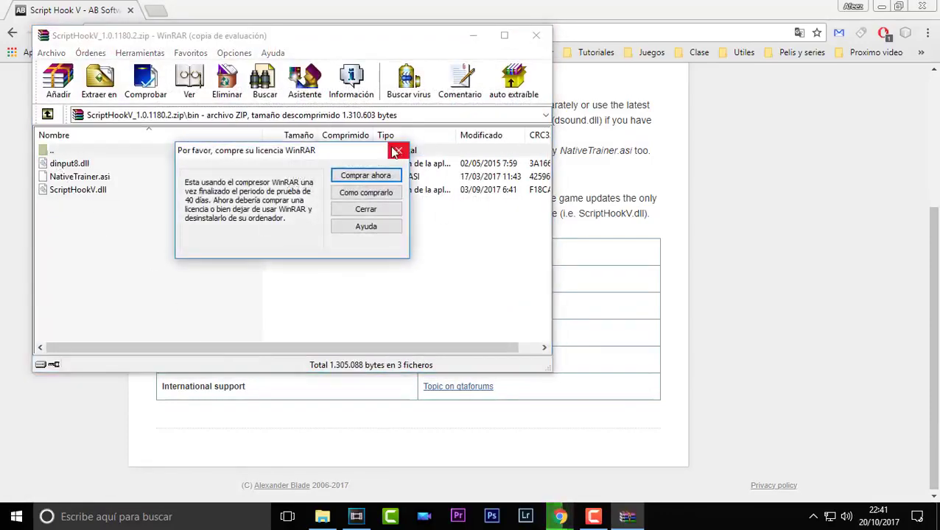
pyautogui.click(399, 150)
pyautogui.moveTo(131, 241); pyautogui.dragTo(107, 190)
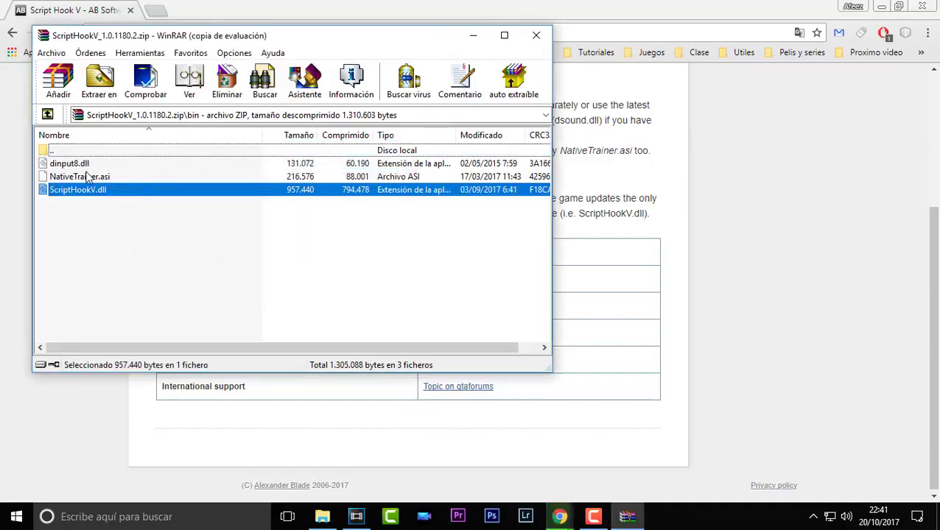
pyautogui.keyDown('ctrl'); pyautogui.click(81, 164); pyautogui.keyUp('ctrl')
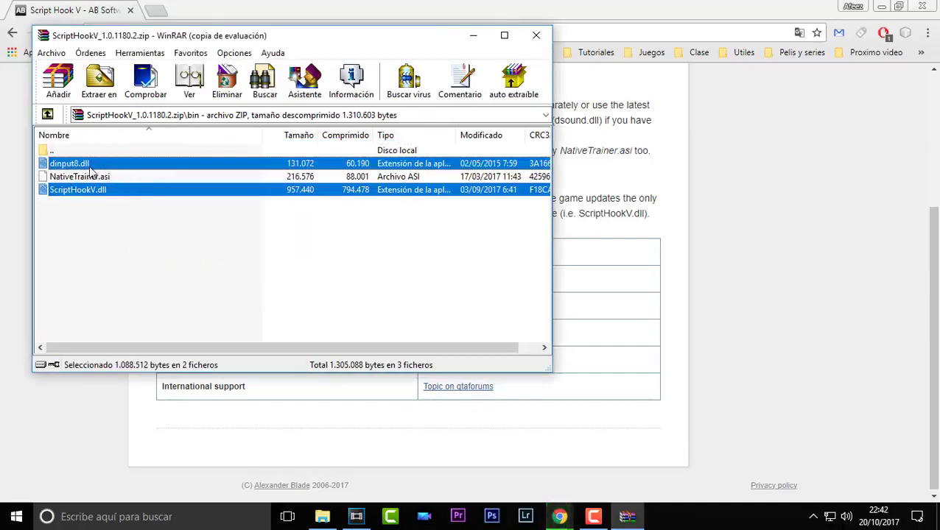
pyautogui.rightClick(90, 169)
pyautogui.moveTo(86, 170); pyautogui.dragTo(283, 287)
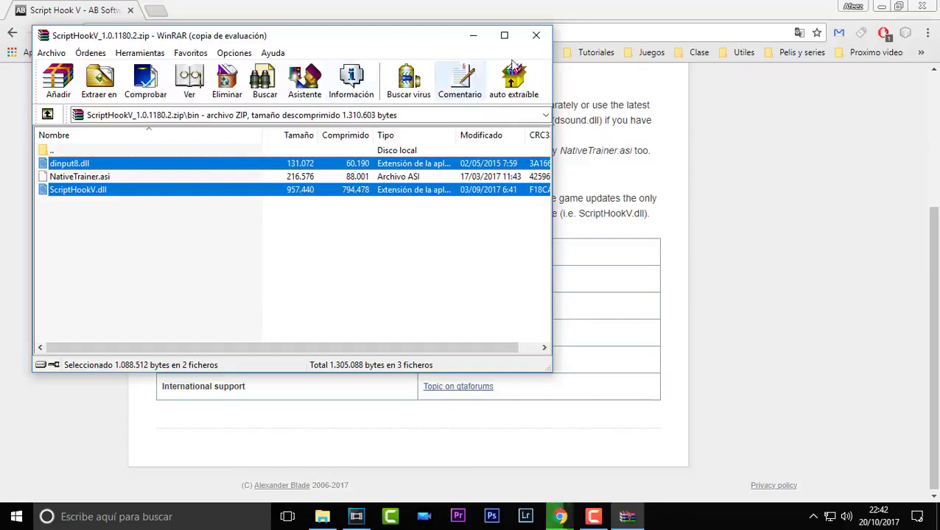
# Close the Script Hook V archive and the browser window.
pyautogui.click(535, 35)
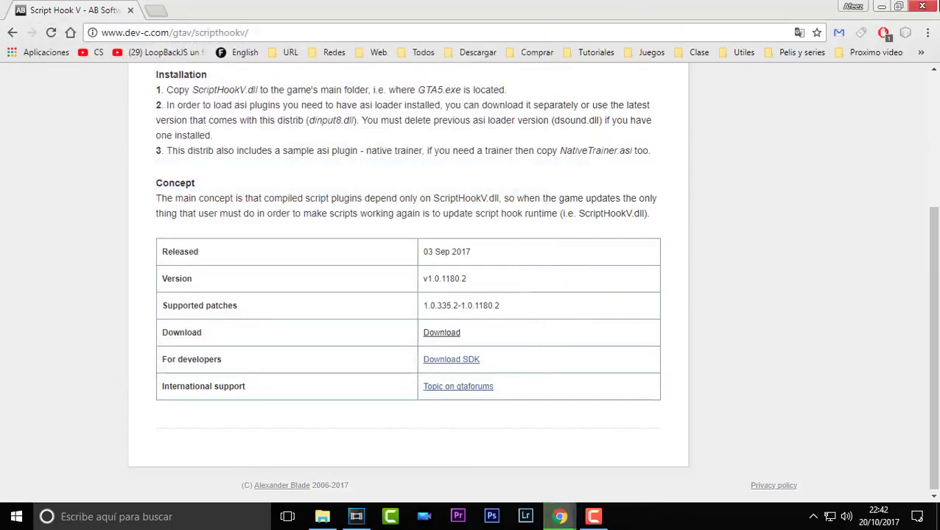
pyautogui.click(883, 6)
pyautogui.click(913, 12)
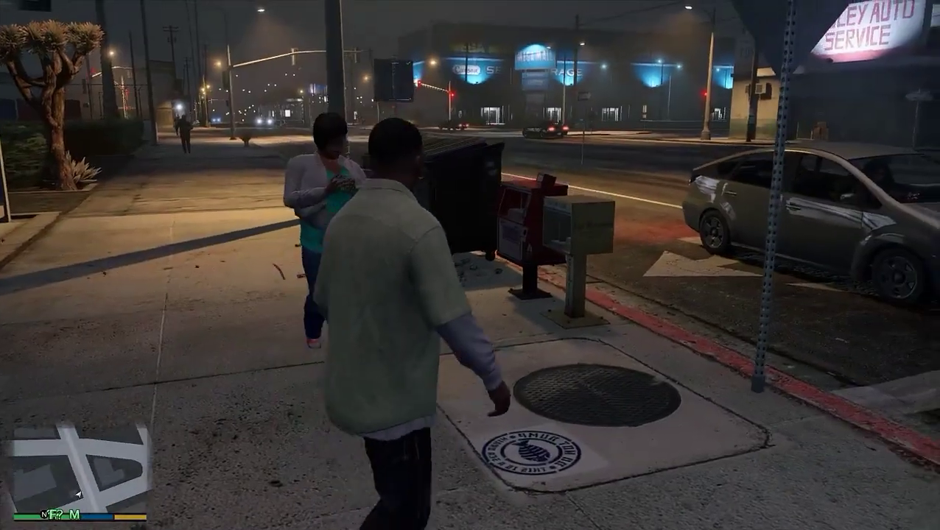
# In GTA V, walk the character off the sidewalk into the street and bring up the trainer's main menu.
pyautogui.press('w')
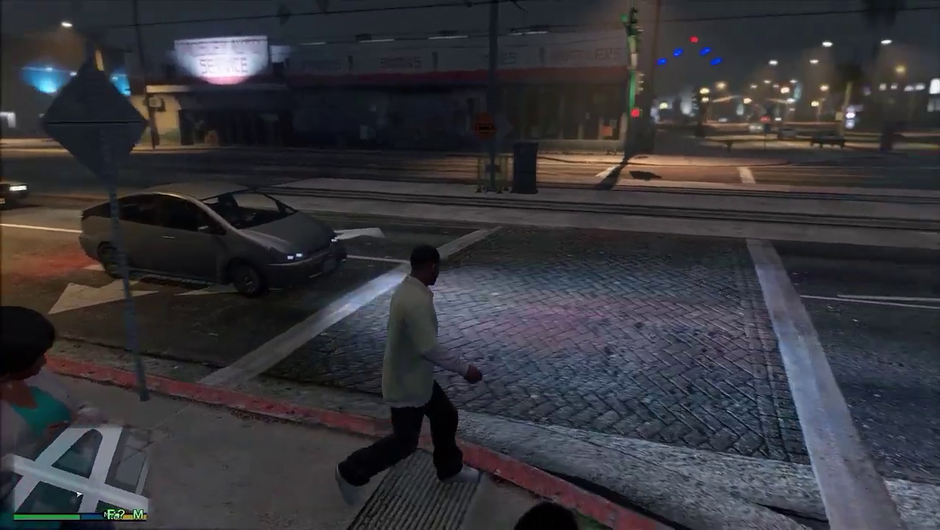
pyautogui.press('w')
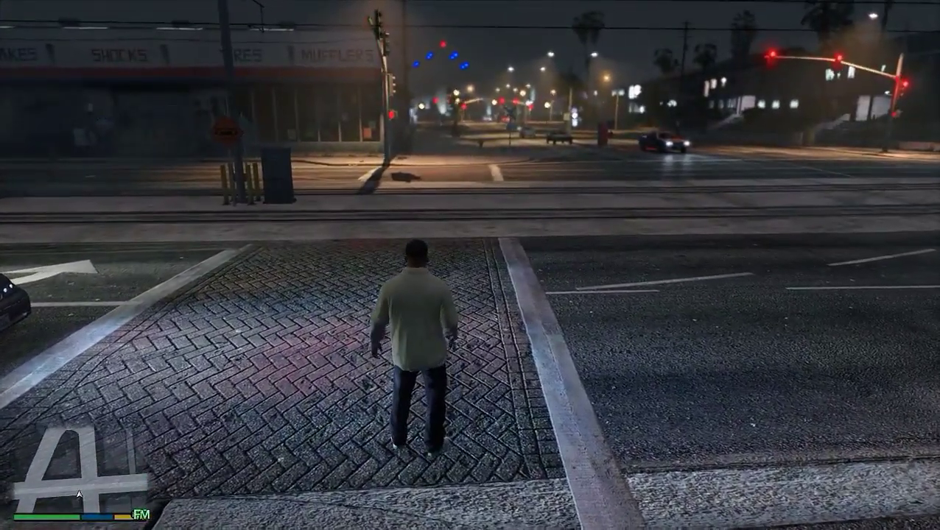
pyautogui.press('F3')
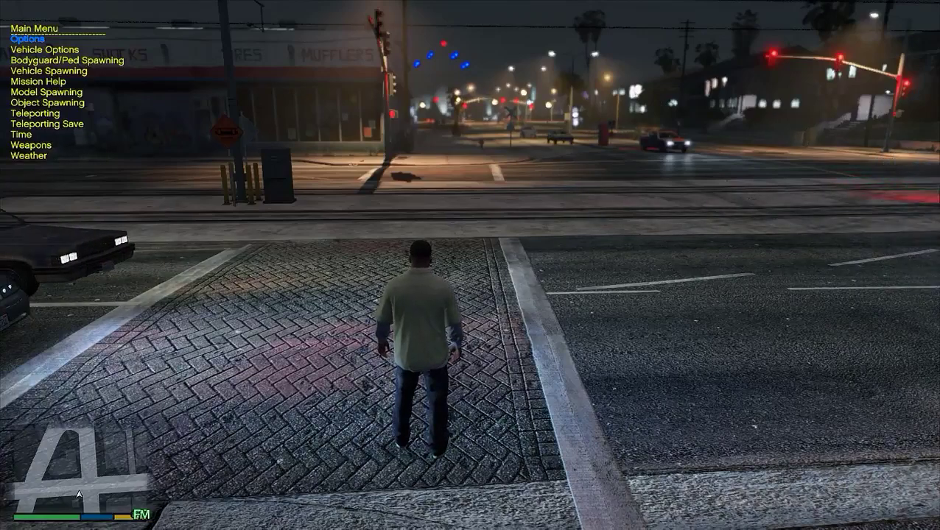
pyautogui.moveTo(78, 496)
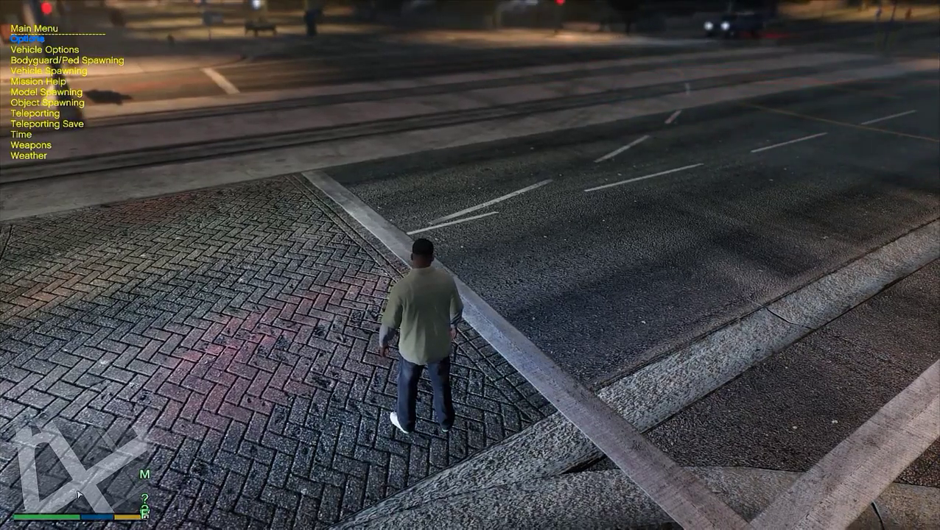
# Open the list of added vehicles from the trainer's Vehicle Spawning section.
pyautogui.press('Up')
pyautogui.press('Up')
pyautogui.press('Up')
pyautogui.press('Up')
pyautogui.press('Up')
pyautogui.press('Up')
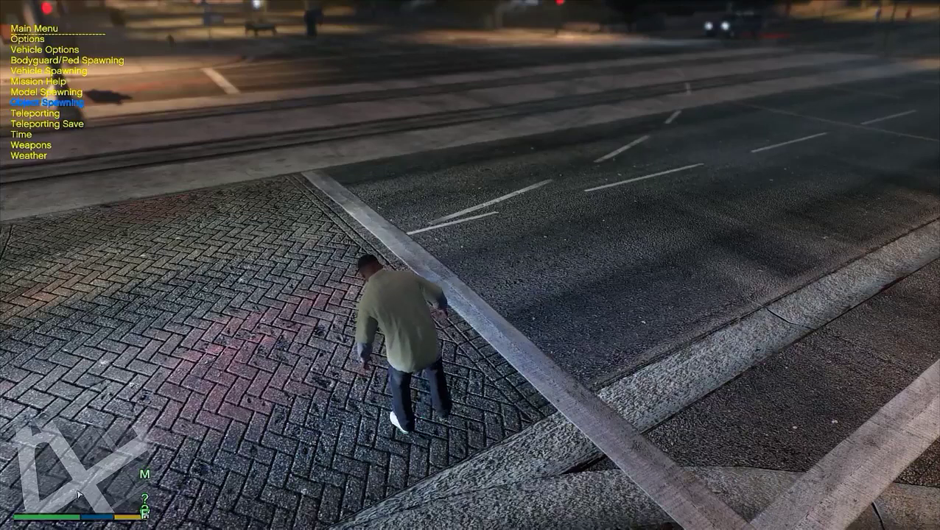
pyautogui.press('Up')
pyautogui.press('Down')
pyautogui.press('Down')
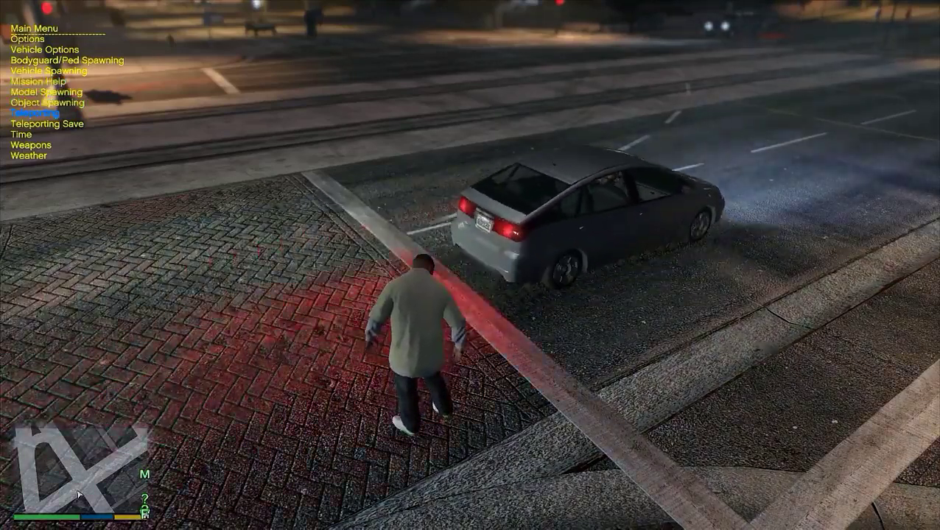
pyautogui.press('Up')
pyautogui.press('Up')
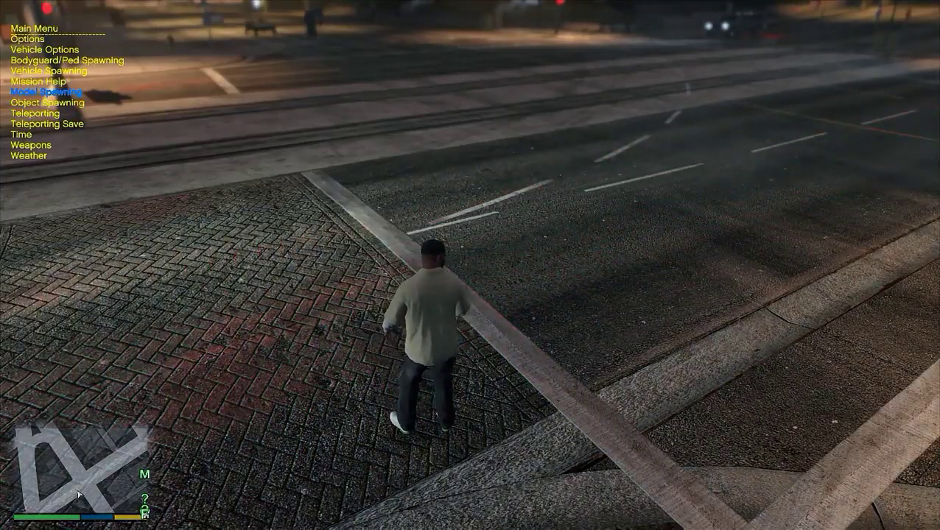
pyautogui.press('Up')
pyautogui.press('Up')
pyautogui.press('Return')
pyautogui.press('Up')
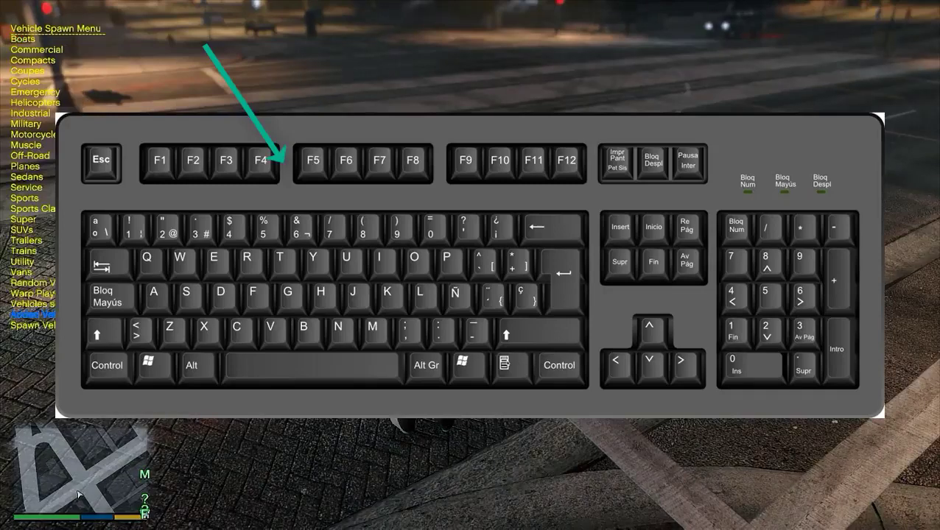
pyautogui.press('Return')
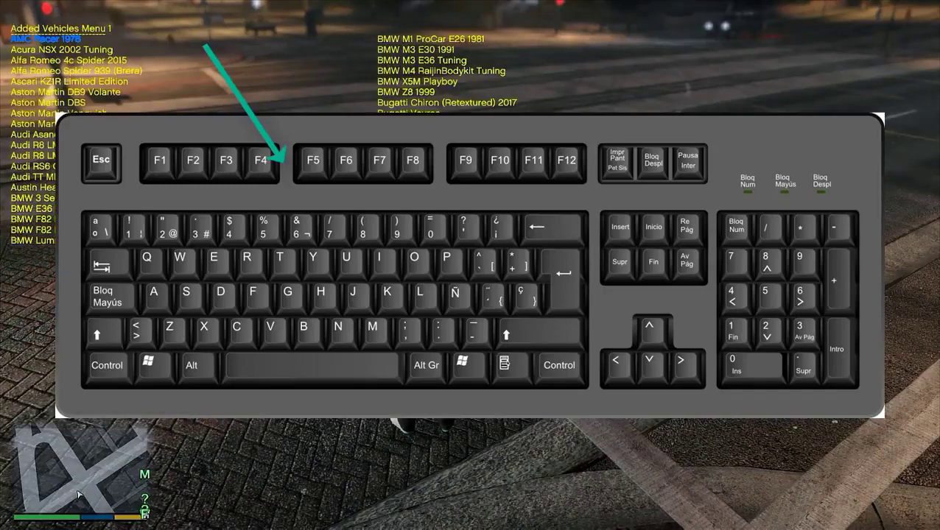
pyautogui.press('Right')
pyautogui.press('Right')
pyautogui.press('Right')
pyautogui.press('Right')
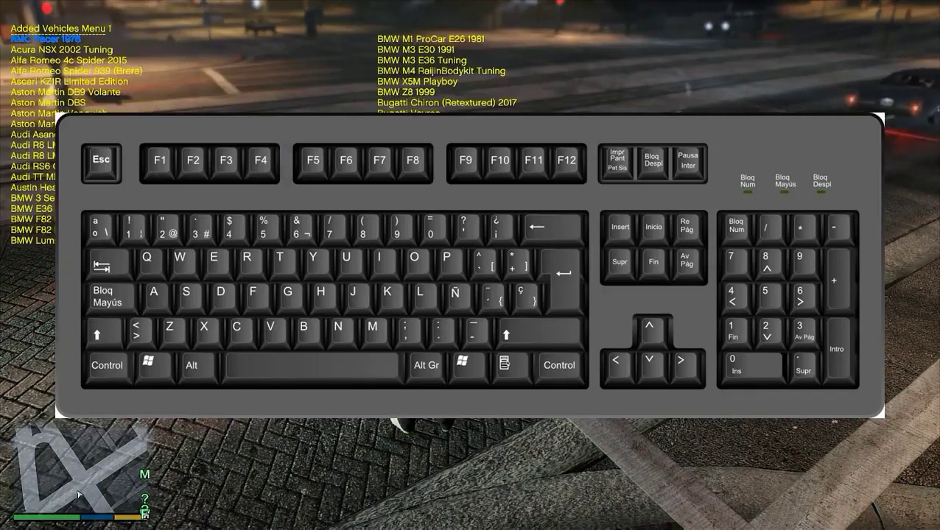
pyautogui.press('Right')
pyautogui.press('Right')
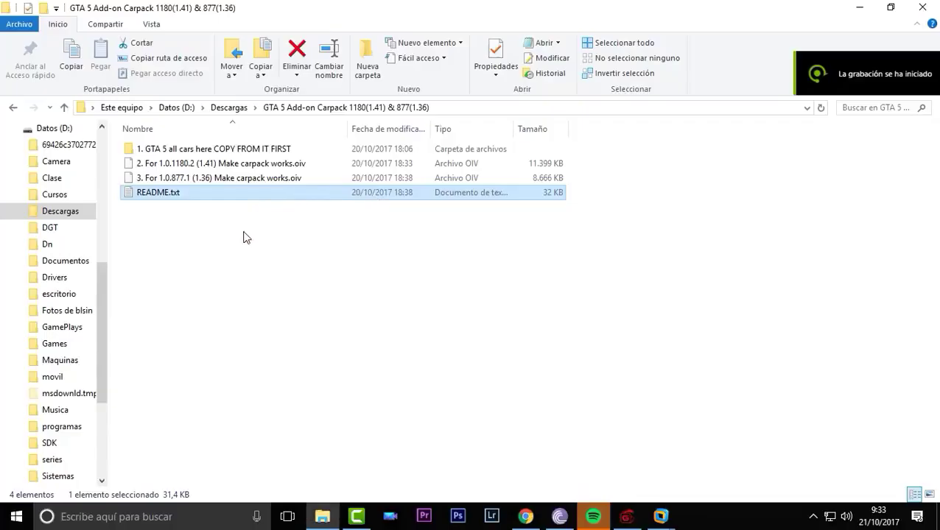
# Open README.txt from the carpack download folder and go down to its list of cars.
pyautogui.click(246, 237)
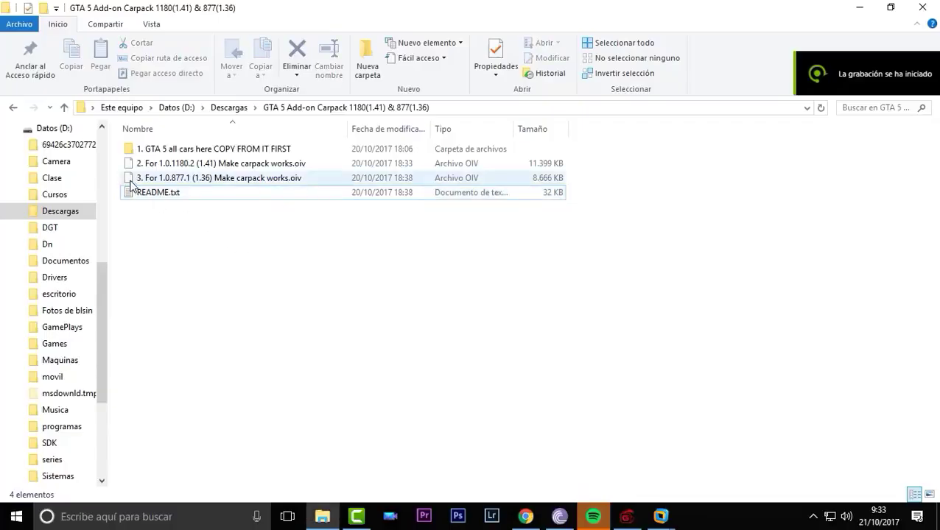
pyautogui.click(184, 194)
pyautogui.doubleClick(183, 194)
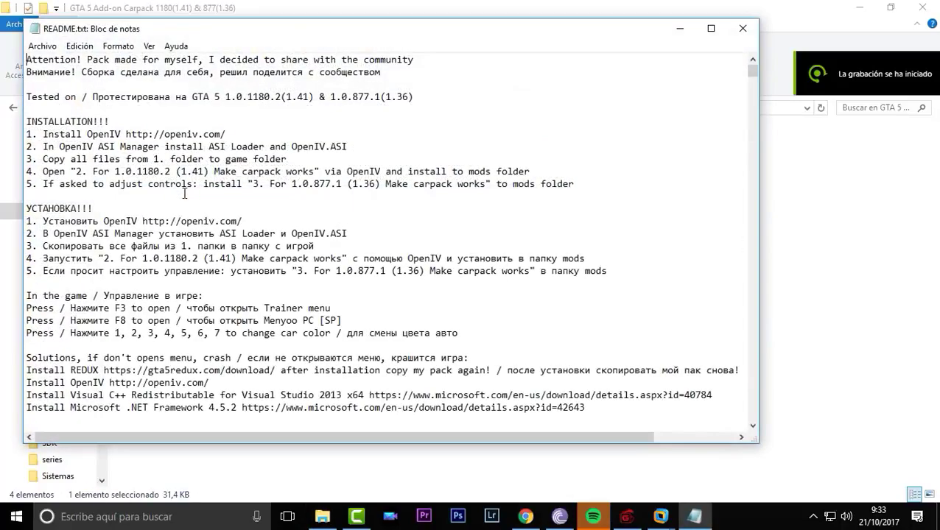
pyautogui.scroll(-20, 202, 206)
pyautogui.scroll(-20, 205, 209)
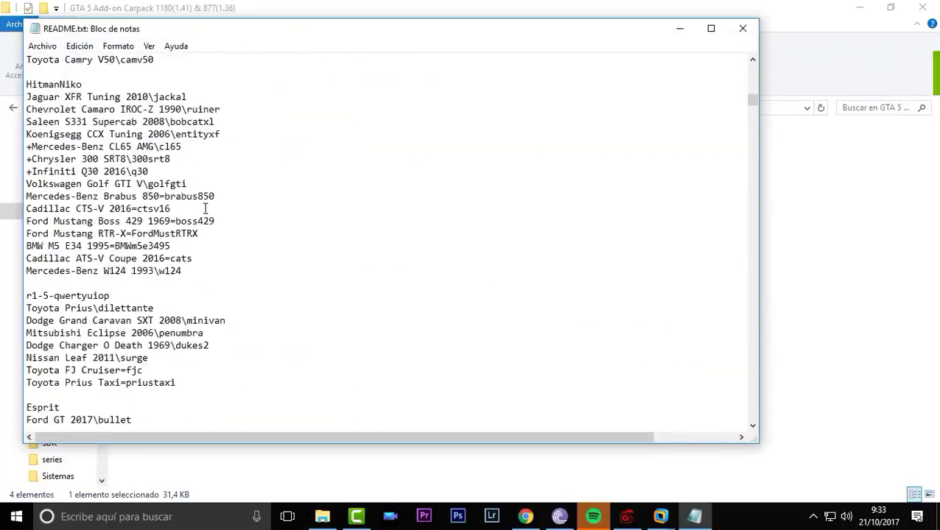
# Examine the README's car list with its spawn names, highlighting the list and the spawn name HonCivSed16.
pyautogui.scroll(4, 33, 155)
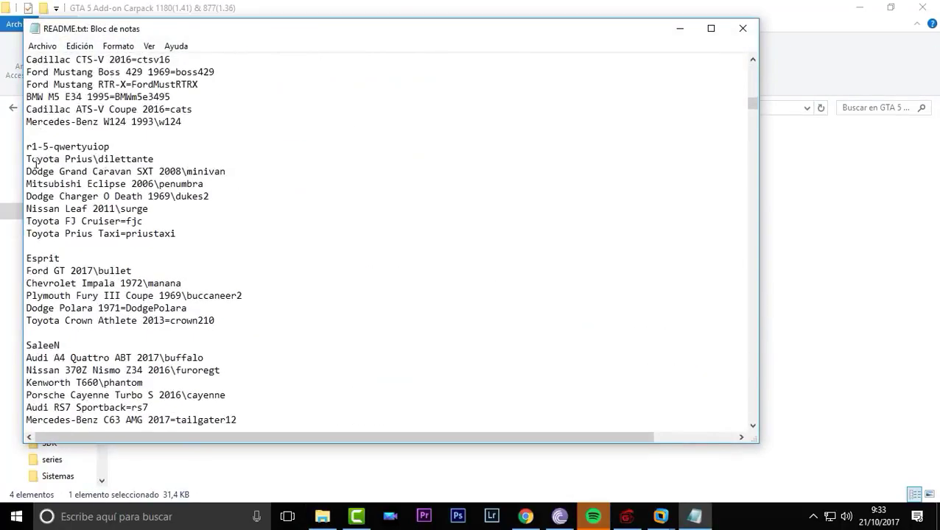
pyautogui.scroll(13, 66, 70)
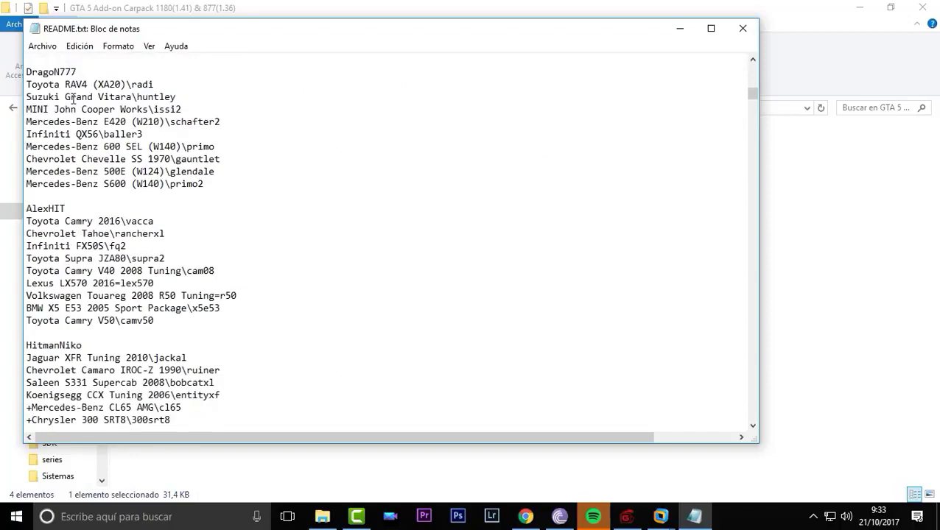
pyautogui.moveTo(25, 189); pyautogui.dragTo(266, 480)
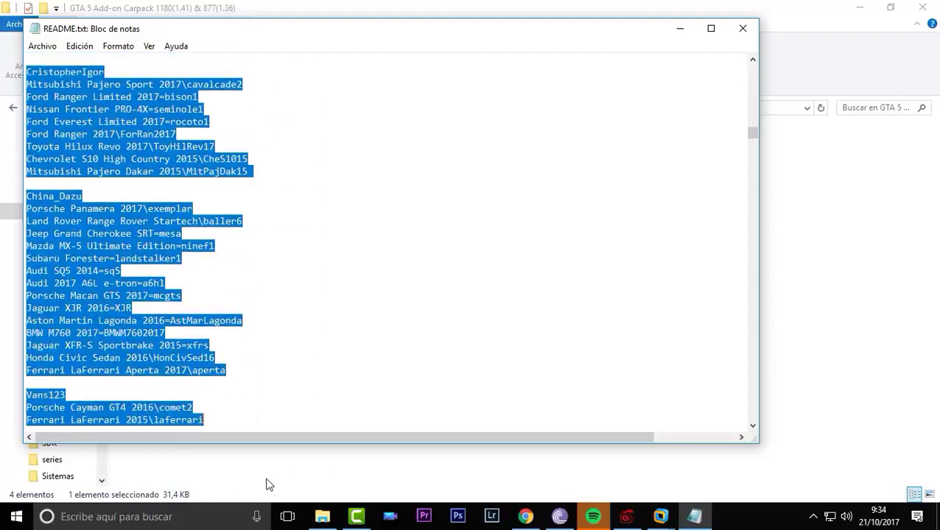
pyautogui.click(225, 352)
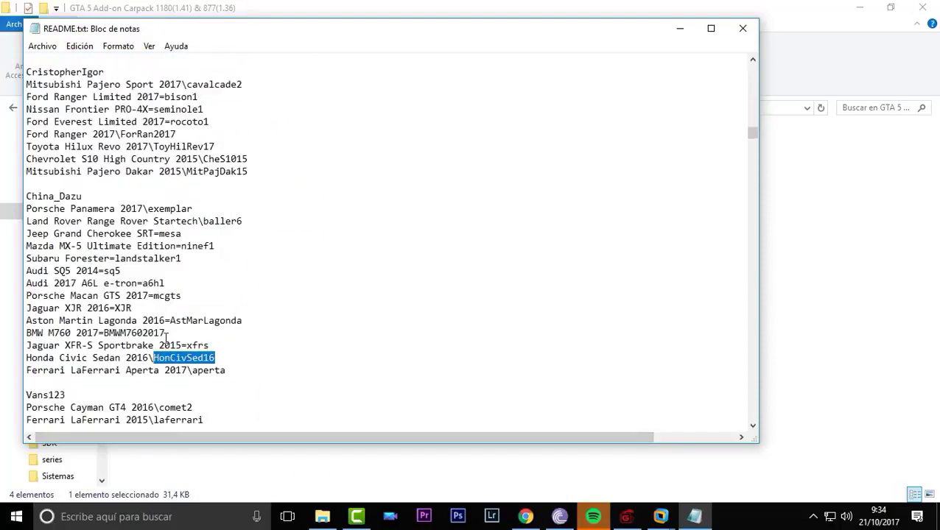